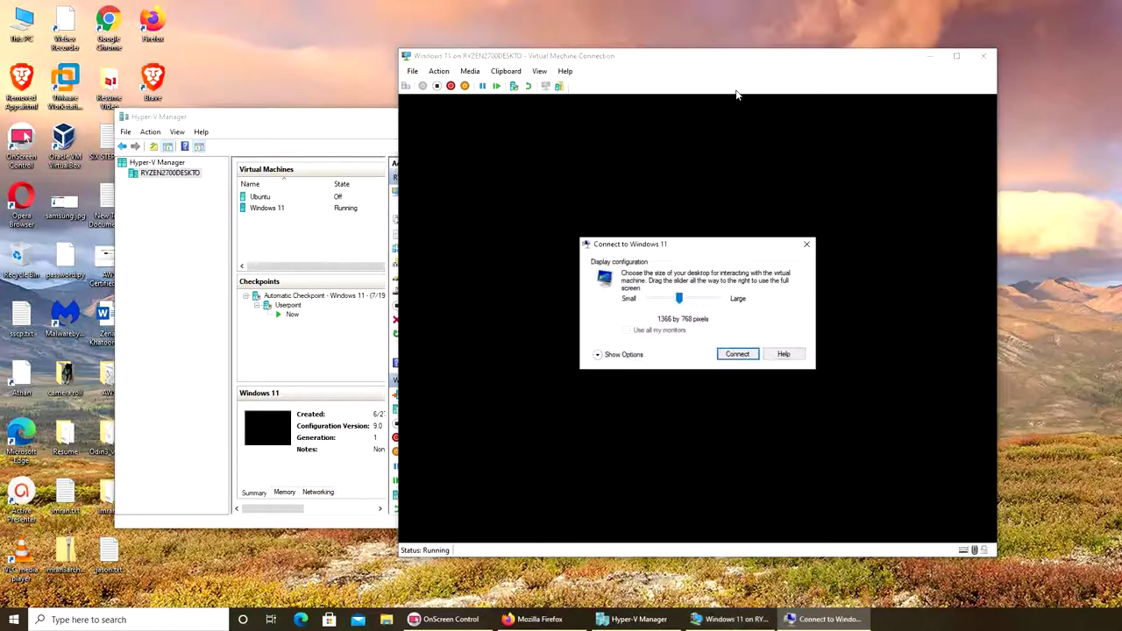
Connect to the Windows 11 virtual machine with a 1366 by 768 pixel display and reposition its window fully on screen
{"action": "left_click", "coordinate": [736, 355]}
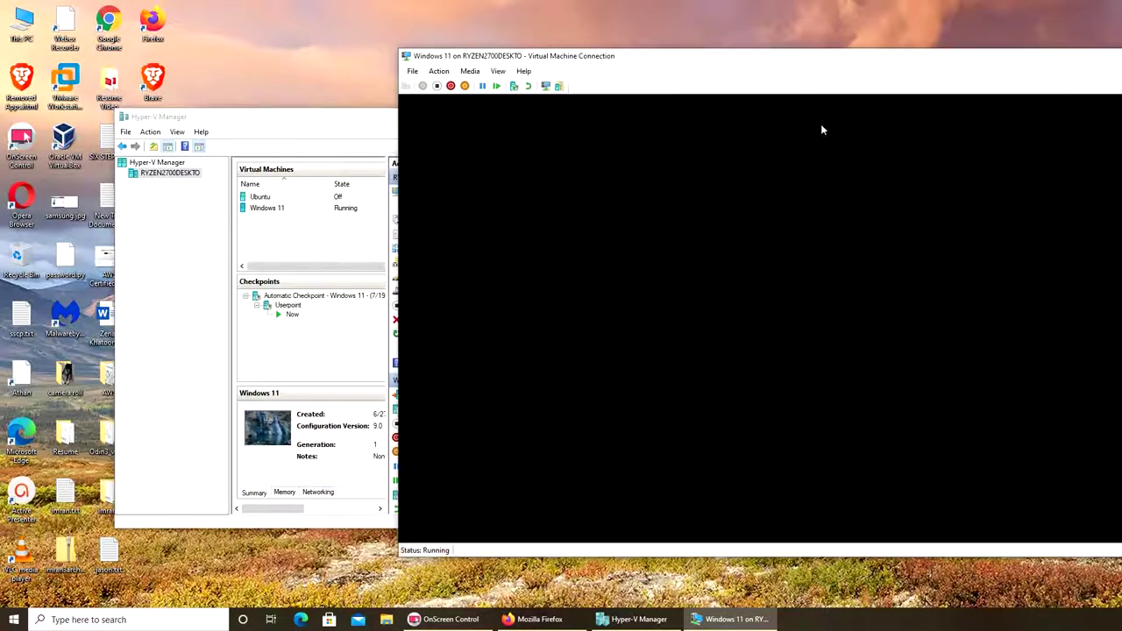
{"action": "left_click_drag", "start_coordinate": [826, 64], "coordinate": [731, 59]}
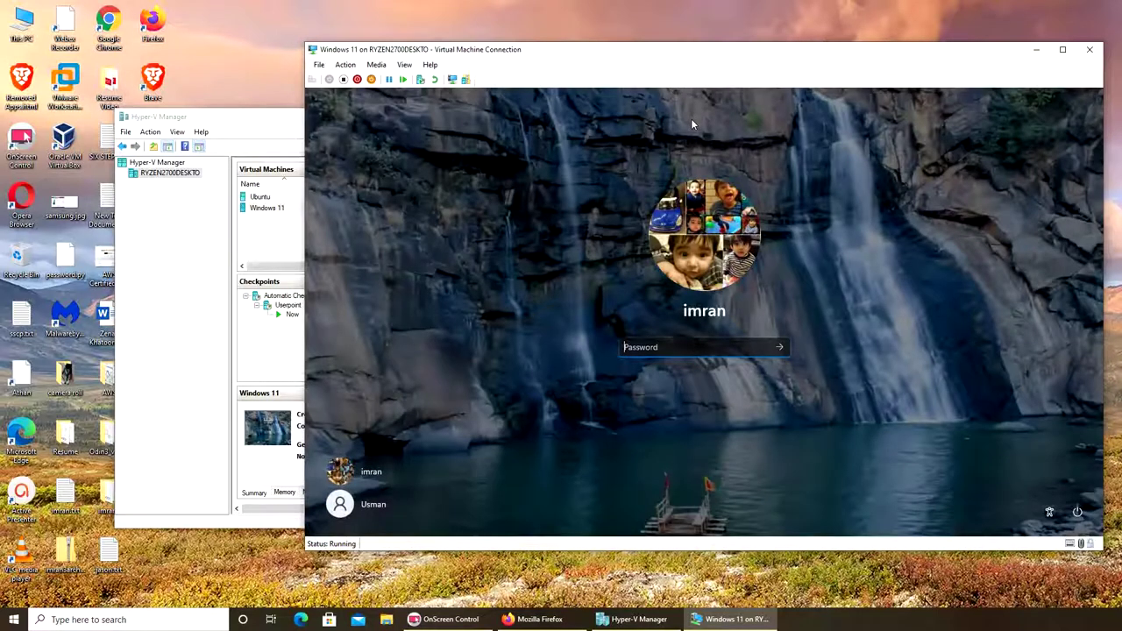
Try to sign in to the Windows 11 virtual machine with the account password, dismissing each rejected attempt
{"action": "type", "text": "••••••••••"}
{"action": "key", "text": "Return"}
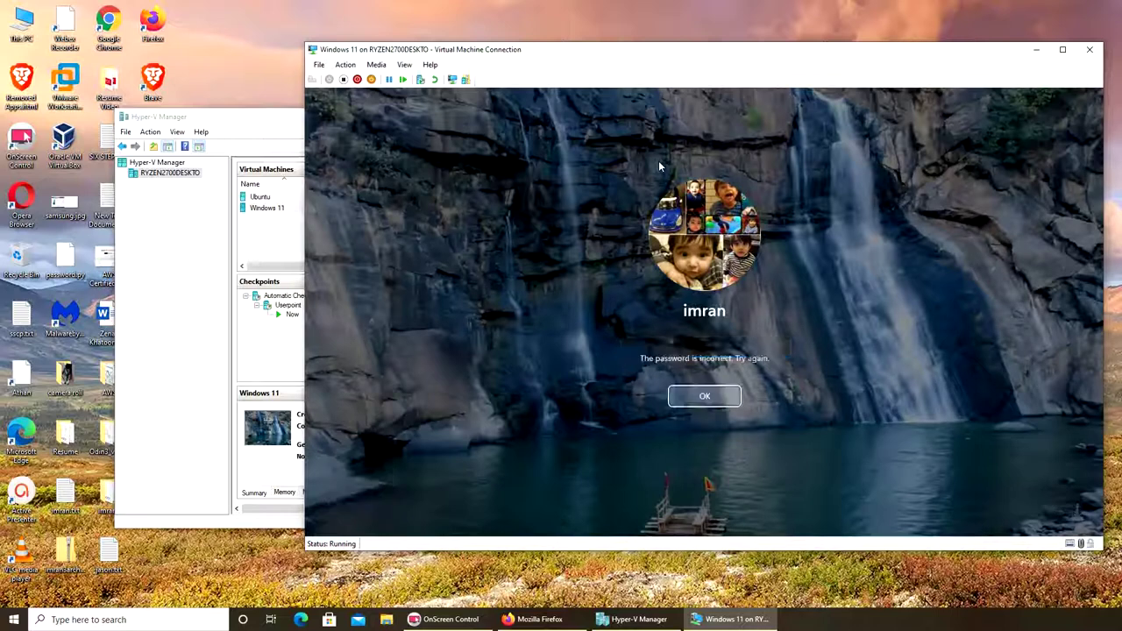
{"action": "left_click", "coordinate": [720, 399]}
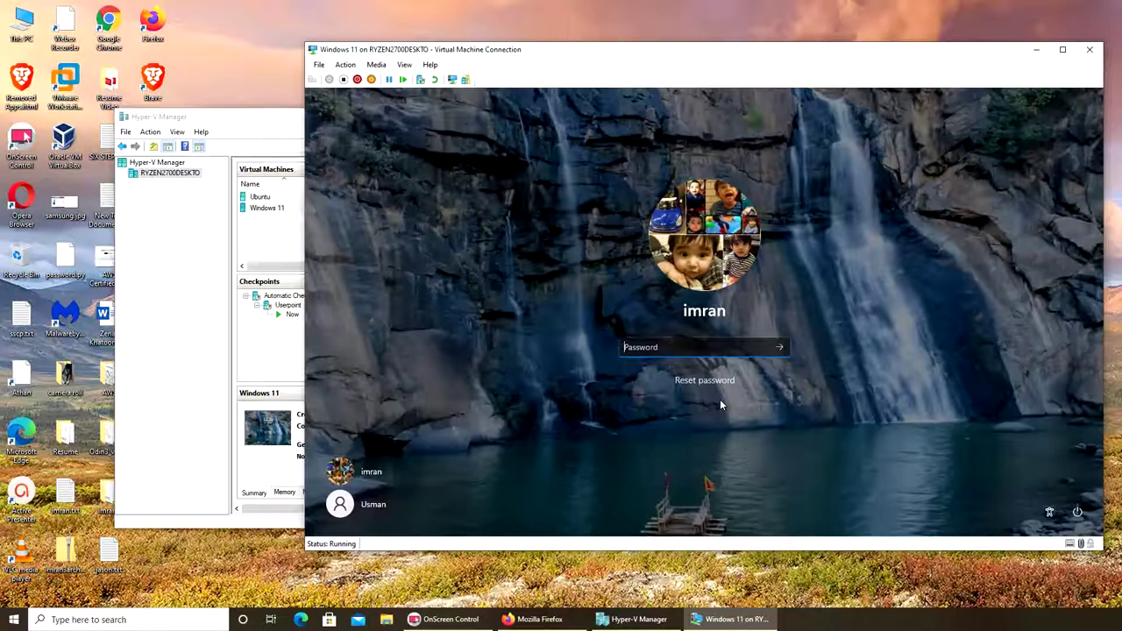
{"action": "type", "text": "*********"}
{"action": "key", "text": "Return"}
{"action": "left_click", "coordinate": [719, 400]}
{"action": "type", "text": "**********"}
{"action": "key", "text": "Return"}
{"action": "left_click", "coordinate": [720, 399]}
Enter the account password again and sign in to the virtual machine's desktop
{"action": "type", "text": "**********"}
{"action": "key", "text": "Return"}
{"action": "key", "text": "Return"}
{"action": "key", "text": "Return"}
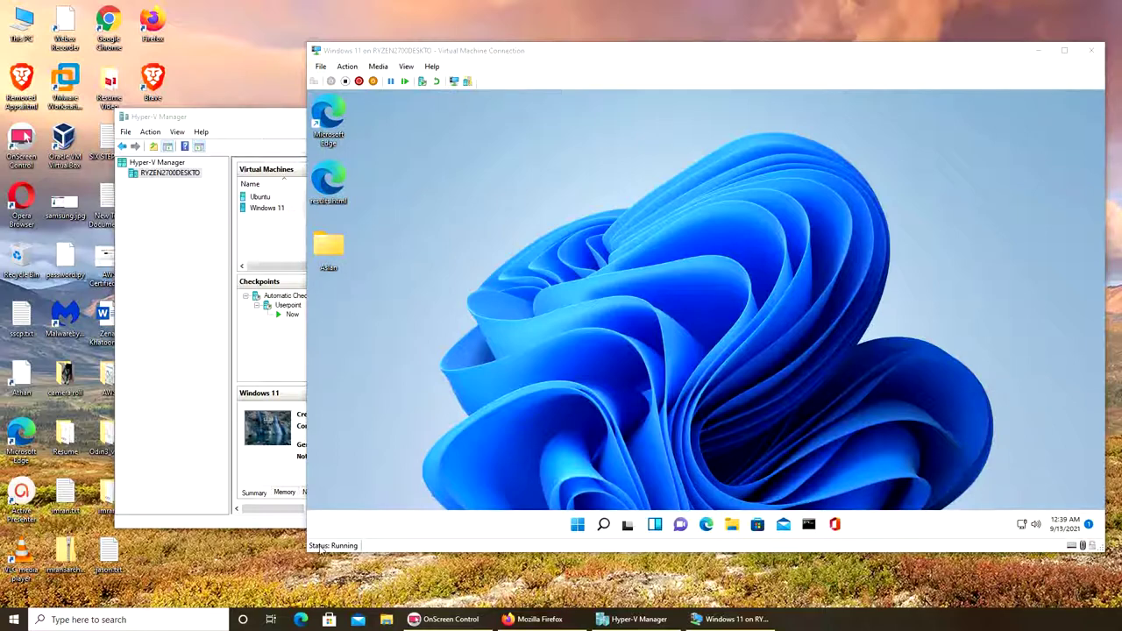
Search for "windows update" inside the virtual machine and open the Windows Update settings
{"action": "key", "text": "super"}
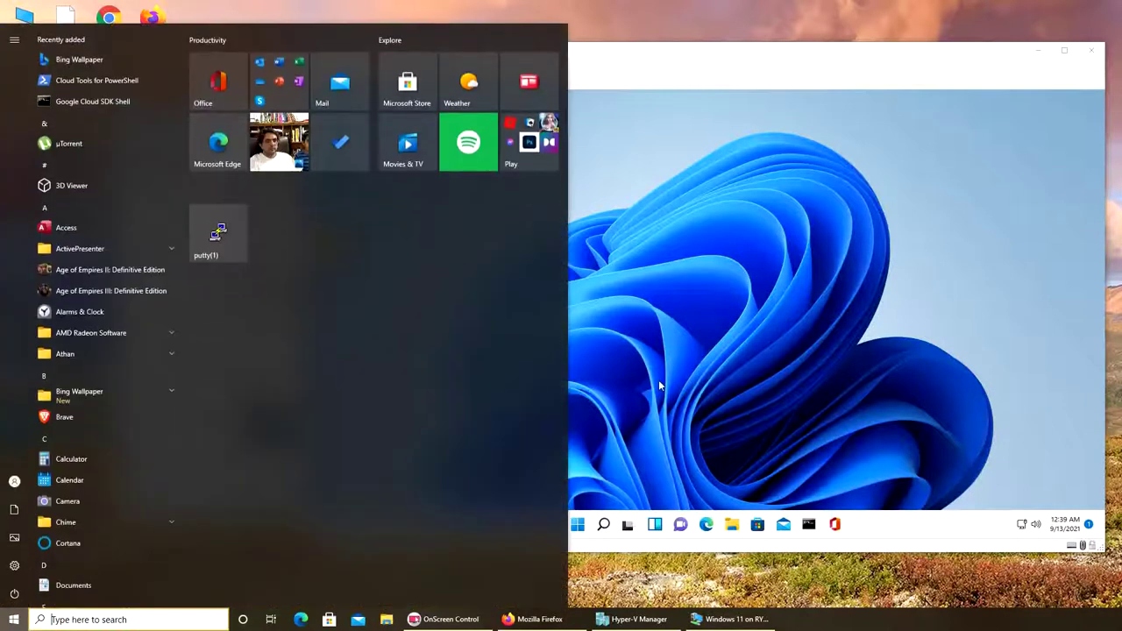
{"action": "left_click", "coordinate": [629, 421]}
{"action": "key", "text": "super"}
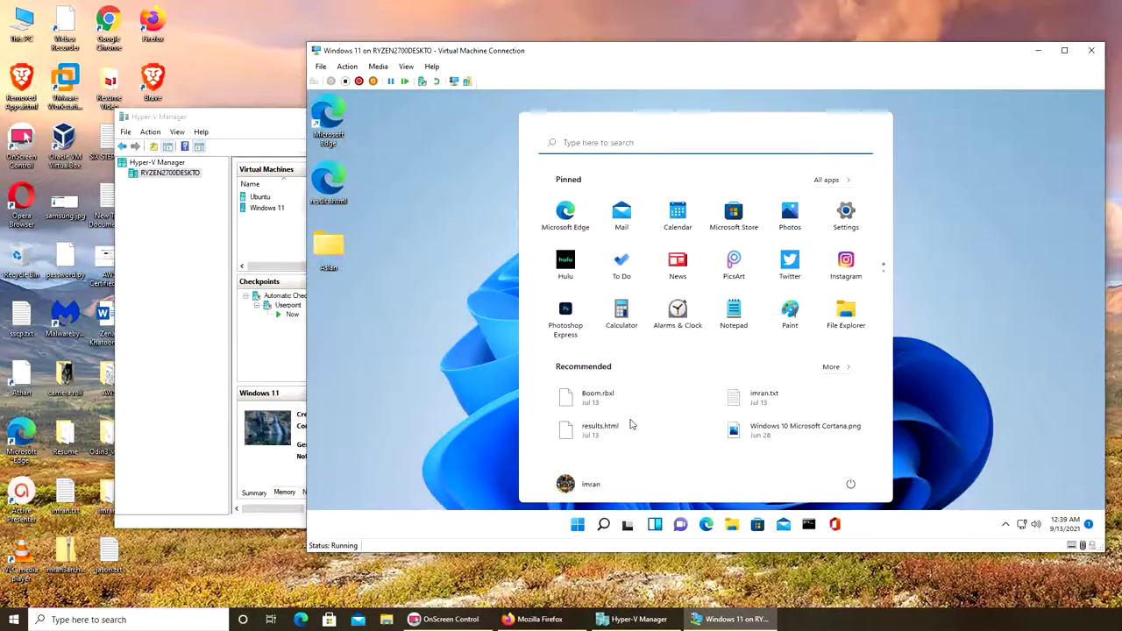
{"action": "type", "text": "windows update"}
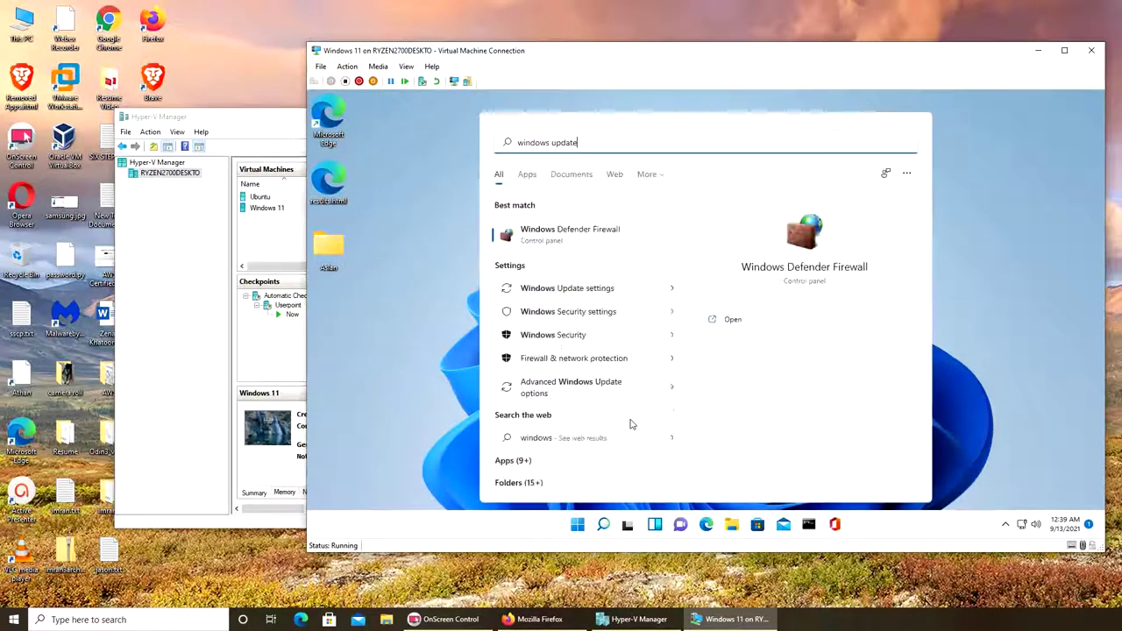
{"action": "key", "text": "Return"}
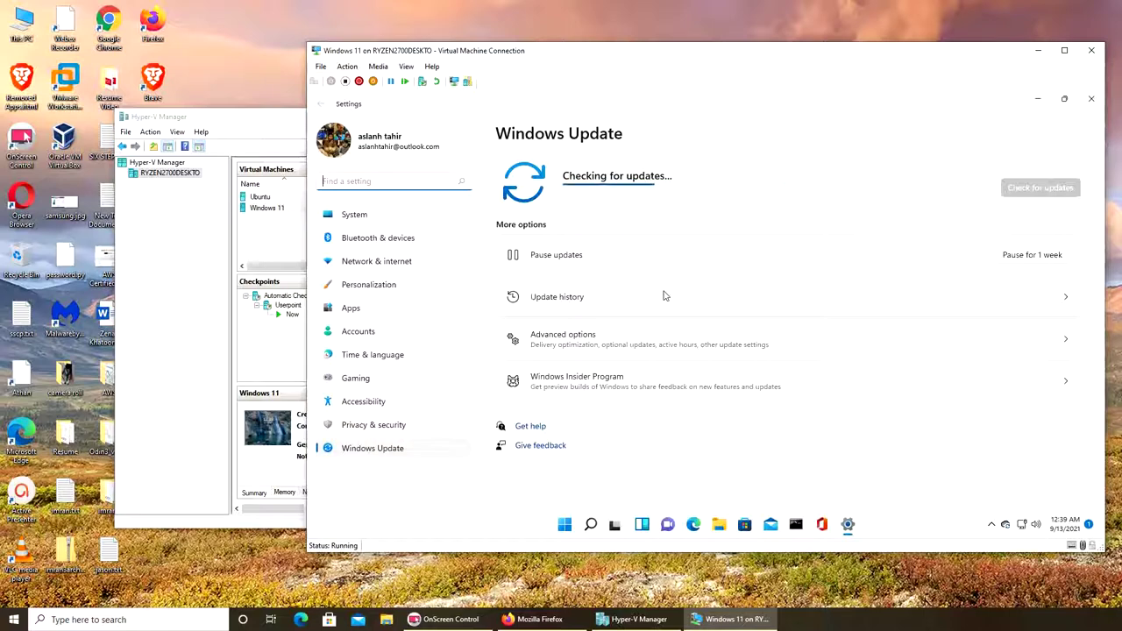
Review the update history's feature and quality updates, and return to the Windows Update overview
{"action": "left_click", "coordinate": [1061, 301]}
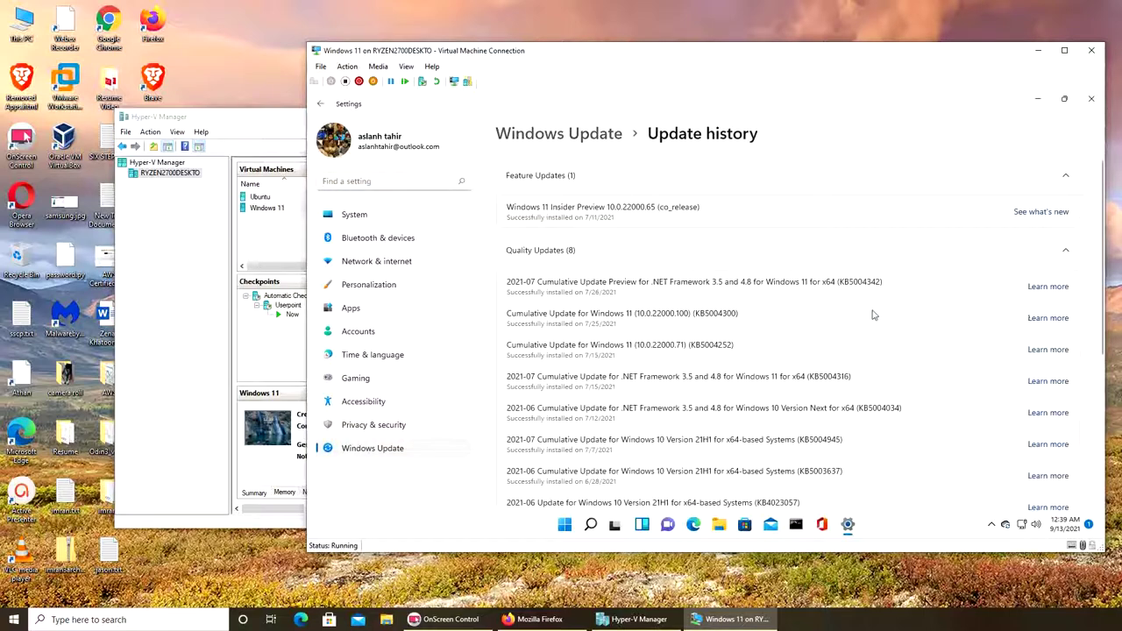
{"action": "scroll", "coordinate": [812, 375], "scroll_direction": "down", "scroll_amount": 5}
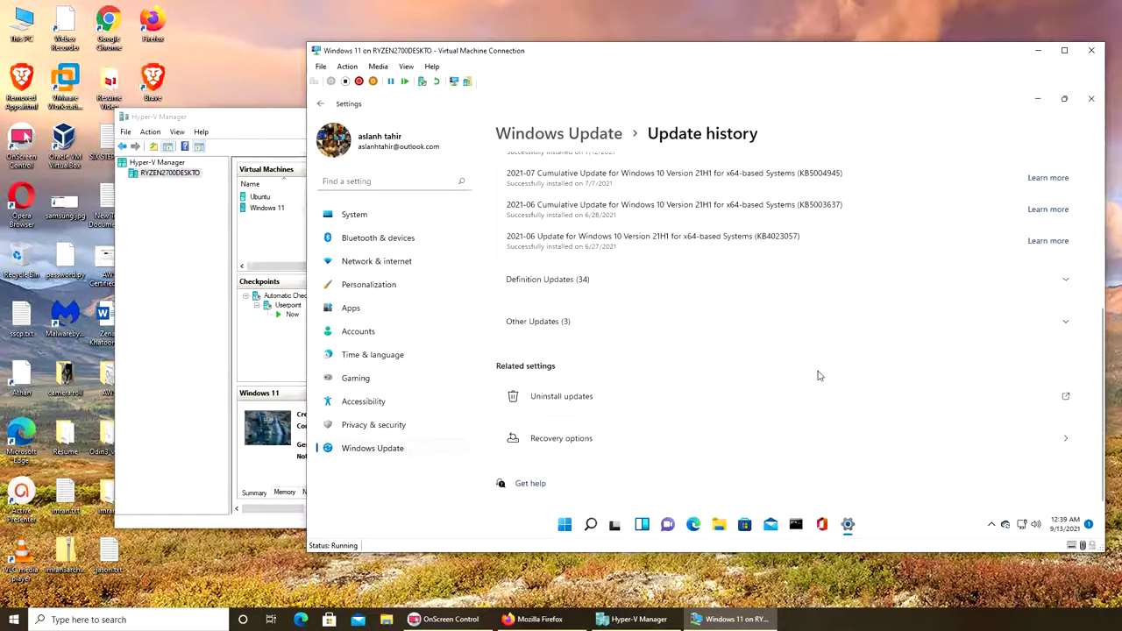
{"action": "scroll", "coordinate": [813, 375], "scroll_direction": "up", "scroll_amount": 5}
{"action": "scroll", "coordinate": [819, 375], "scroll_direction": "down", "scroll_amount": 1}
{"action": "scroll", "coordinate": [820, 375], "scroll_direction": "up", "scroll_amount": 1}
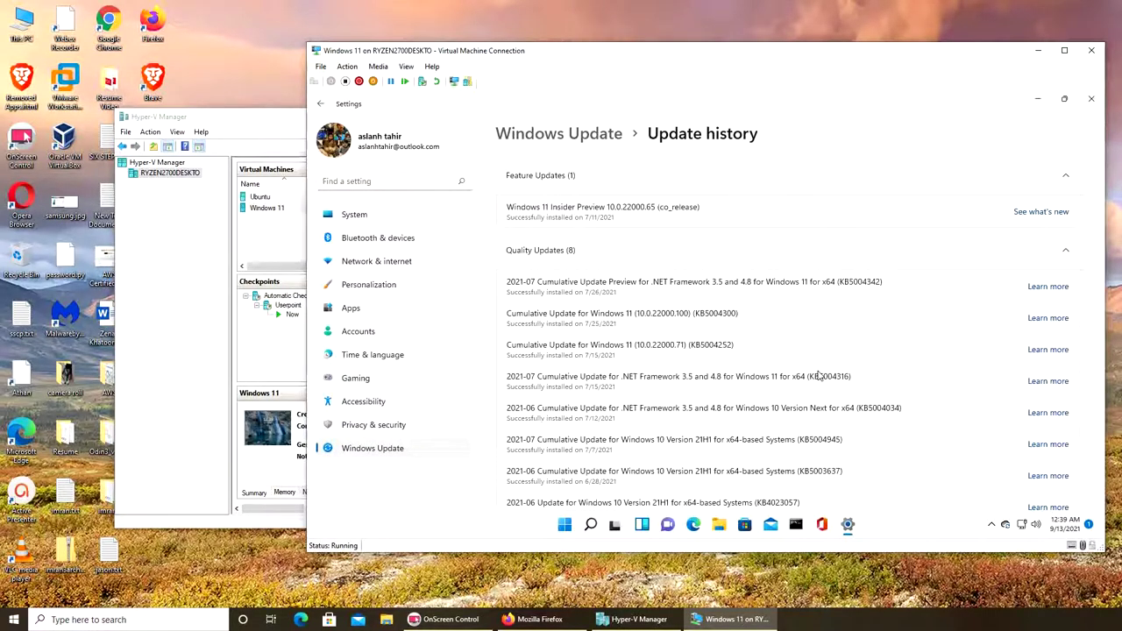
{"action": "scroll", "coordinate": [820, 375], "scroll_direction": "down", "scroll_amount": 3}
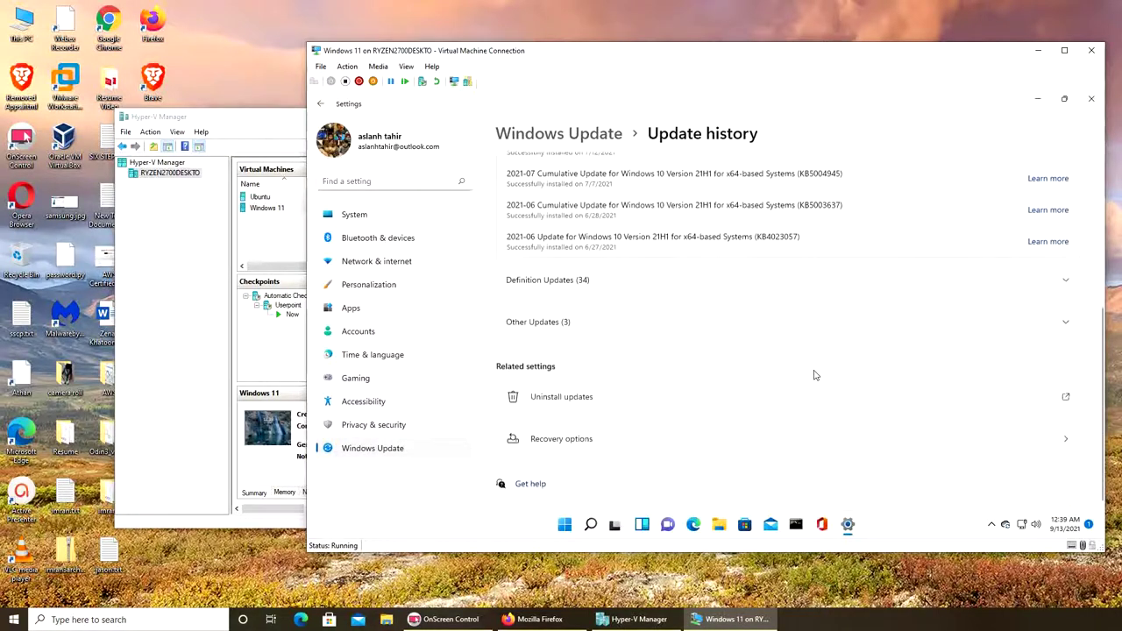
{"action": "scroll", "coordinate": [813, 375], "scroll_direction": "up", "scroll_amount": 3}
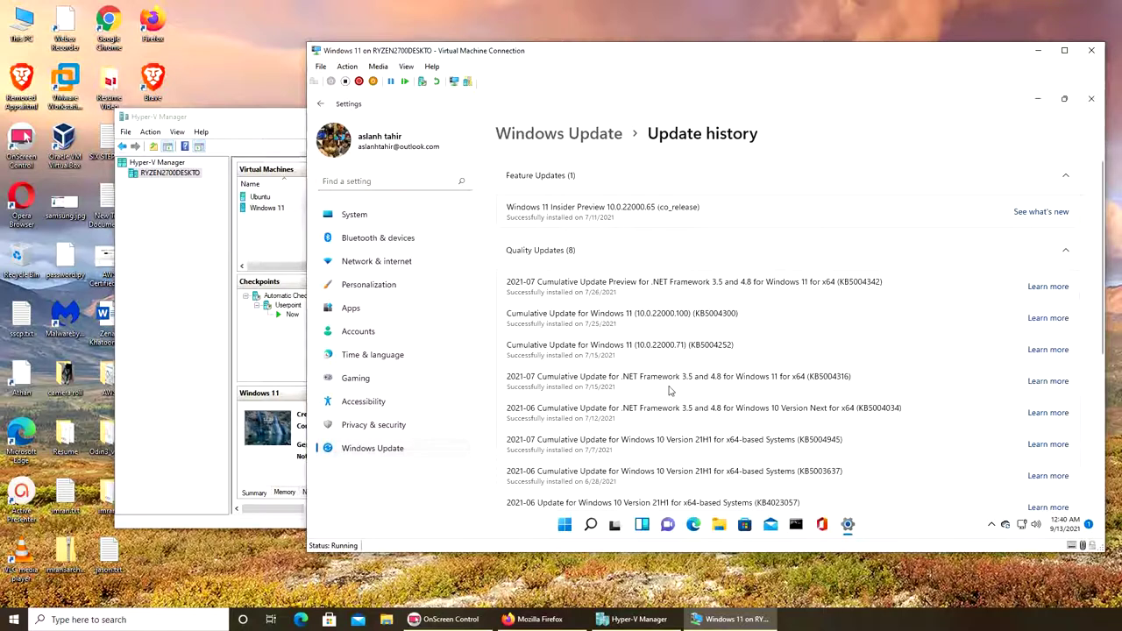
{"action": "scroll", "coordinate": [670, 390], "scroll_direction": "down", "scroll_amount": 2}
{"action": "scroll", "coordinate": [669, 390], "scroll_direction": "up", "scroll_amount": 2}
{"action": "left_click", "coordinate": [552, 133]}
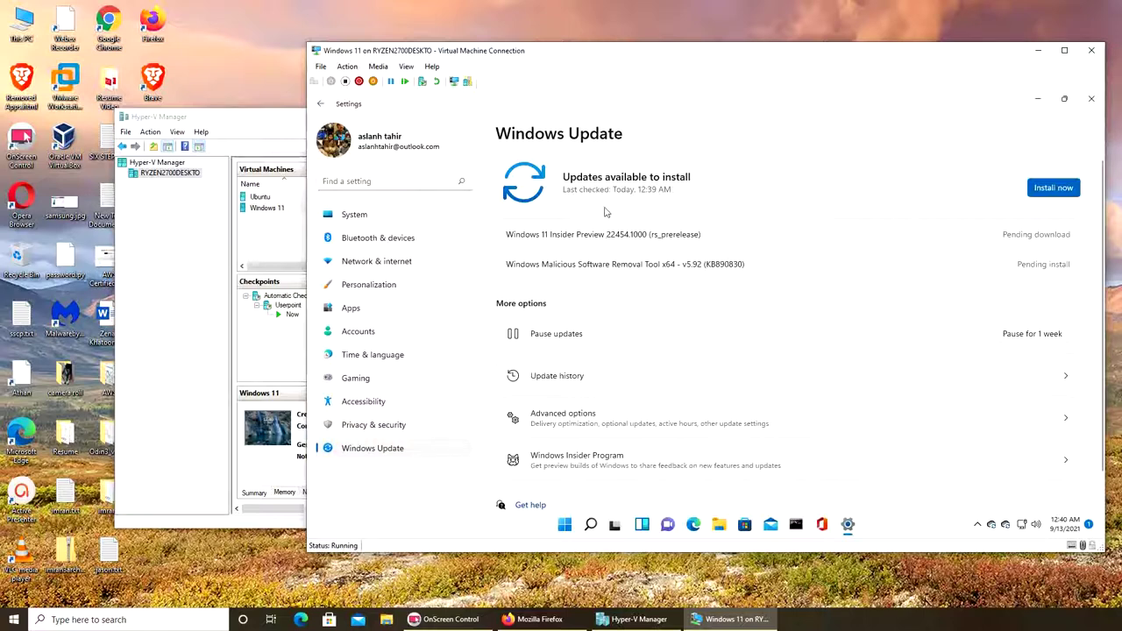
Install the available updates and start downloading Windows 11 Insider Preview 22454.1000 (rs_prerelease)
{"action": "left_click", "coordinate": [1039, 191]}
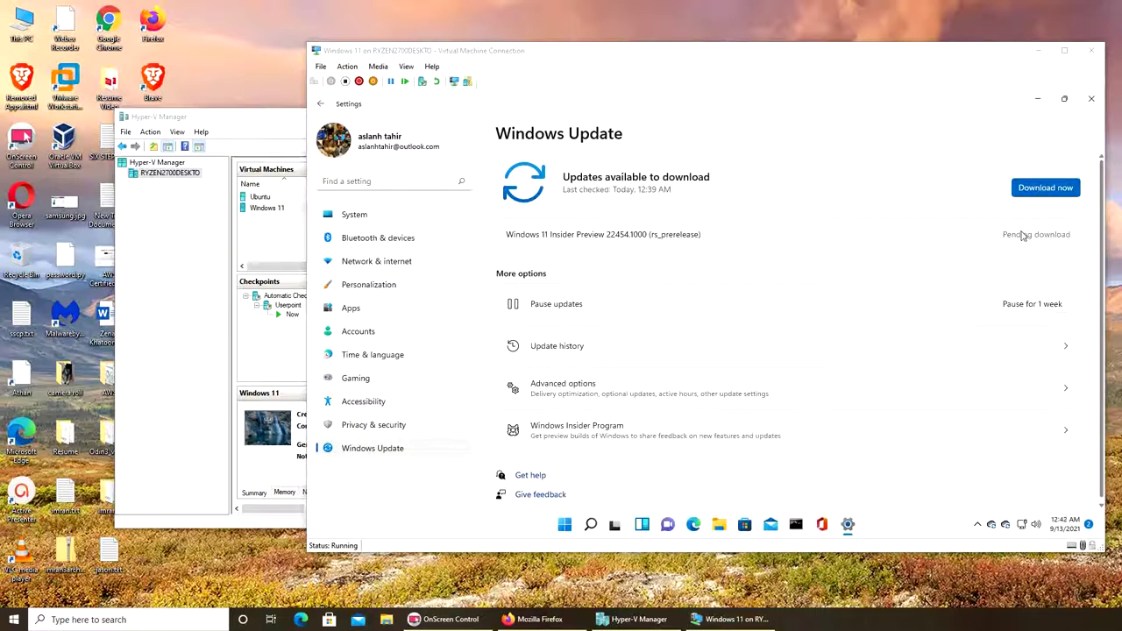
{"action": "left_click", "coordinate": [1046, 194]}
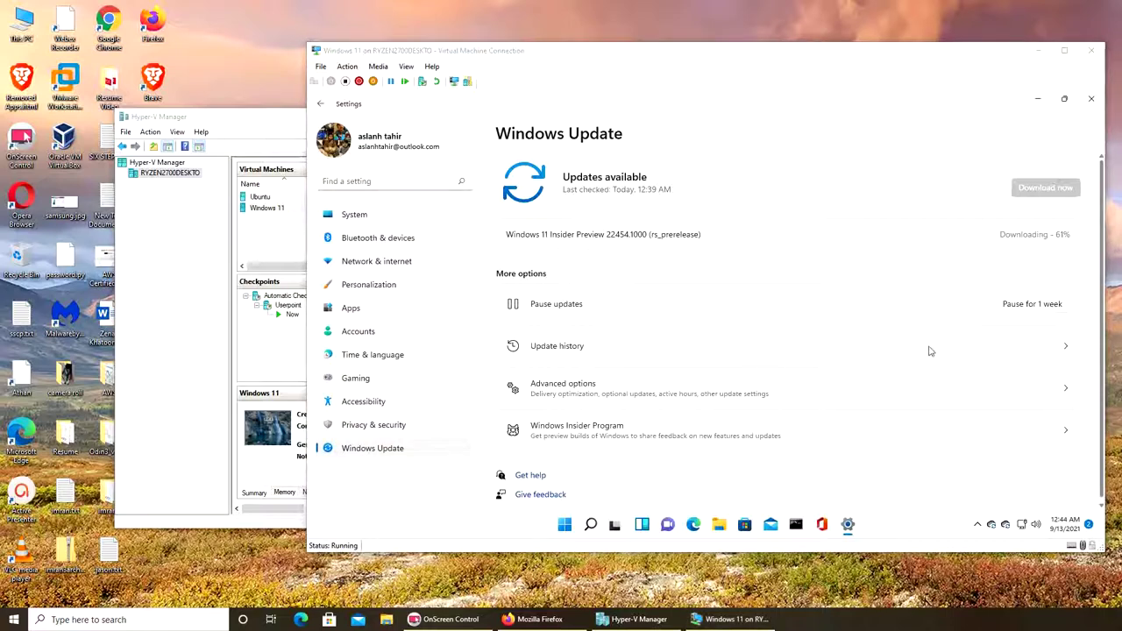
Look over the advanced options for Windows Update and return to the update overview
{"action": "left_click", "coordinate": [776, 399]}
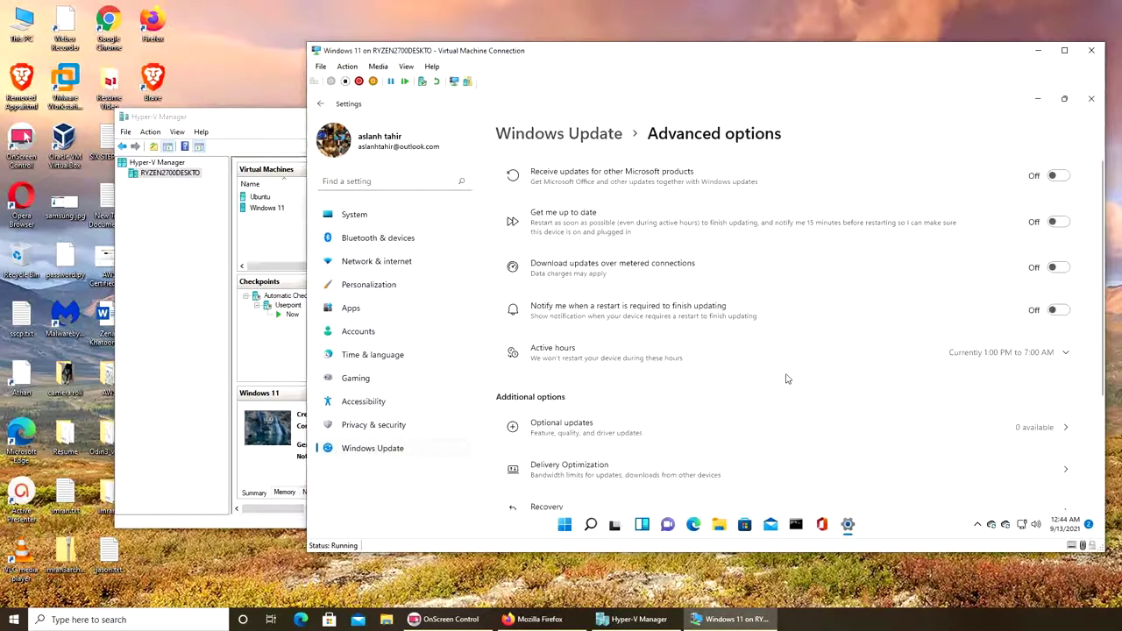
{"action": "left_click", "coordinate": [582, 138]}
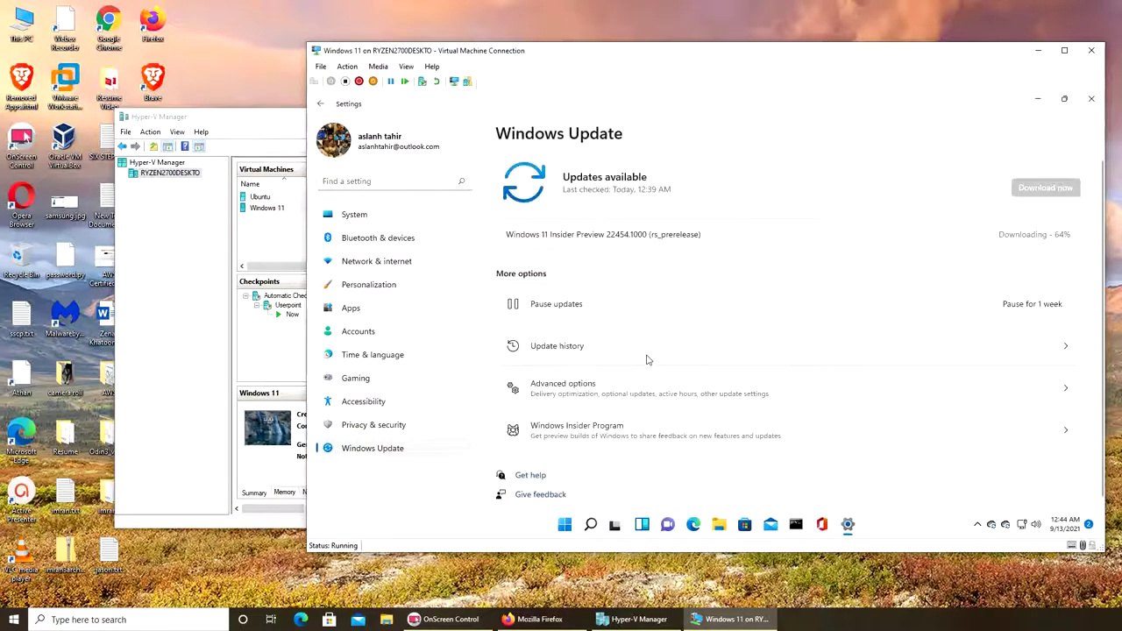
{"action": "left_click", "coordinate": [578, 399]}
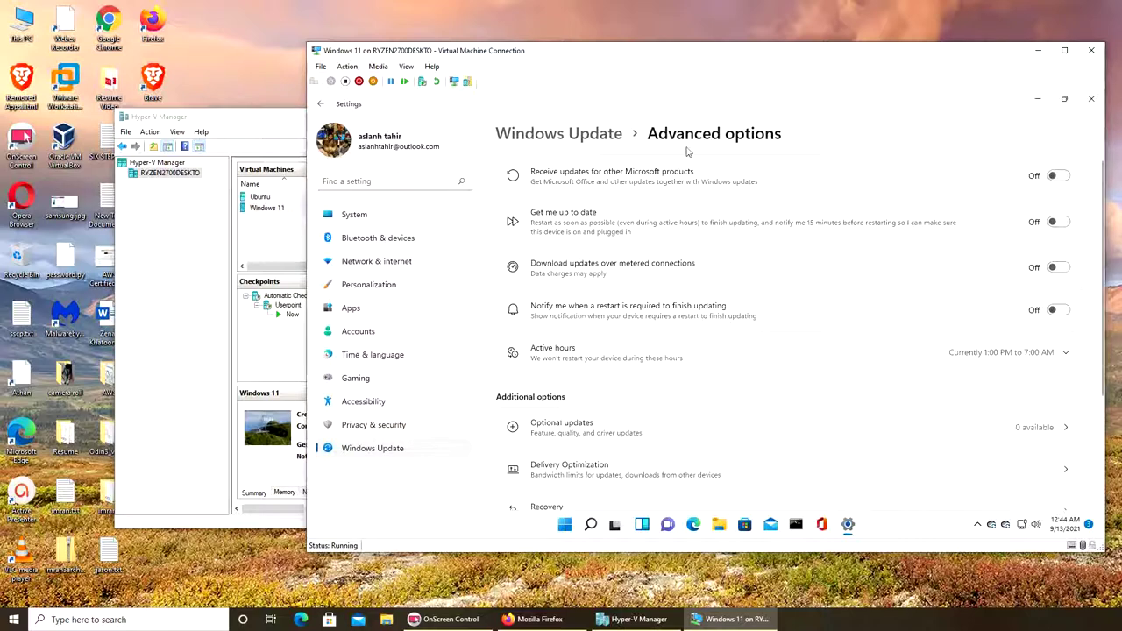
{"action": "left_click", "coordinate": [558, 141]}
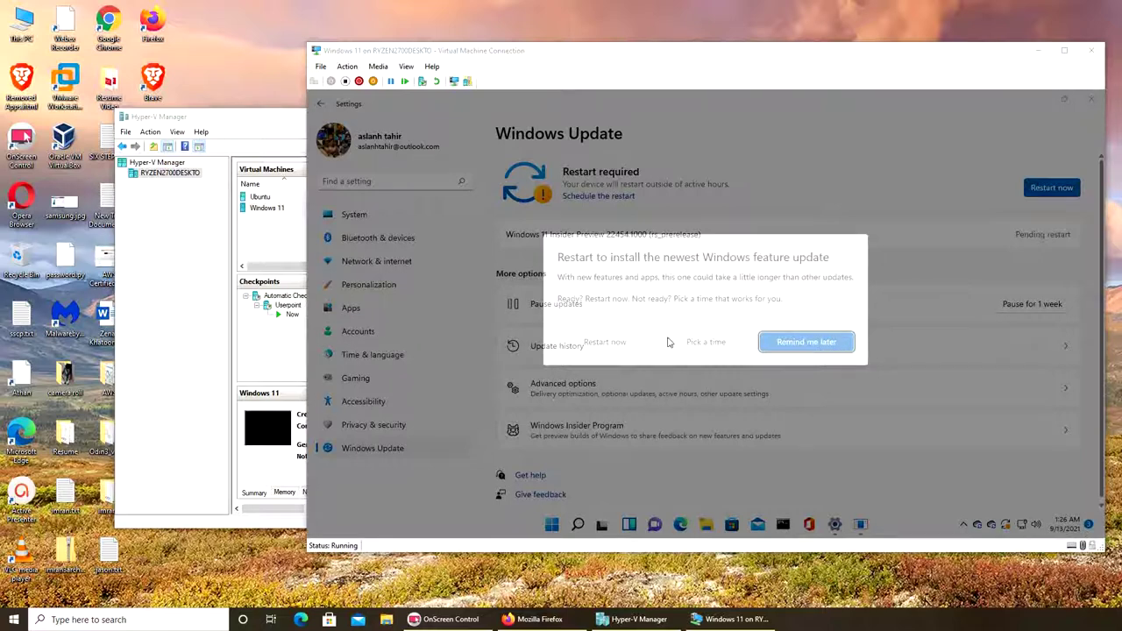
Restart the virtual machine to install the feature update and reconnect to it at 1366 by 768 pixels
{"action": "left_click", "coordinate": [613, 343]}
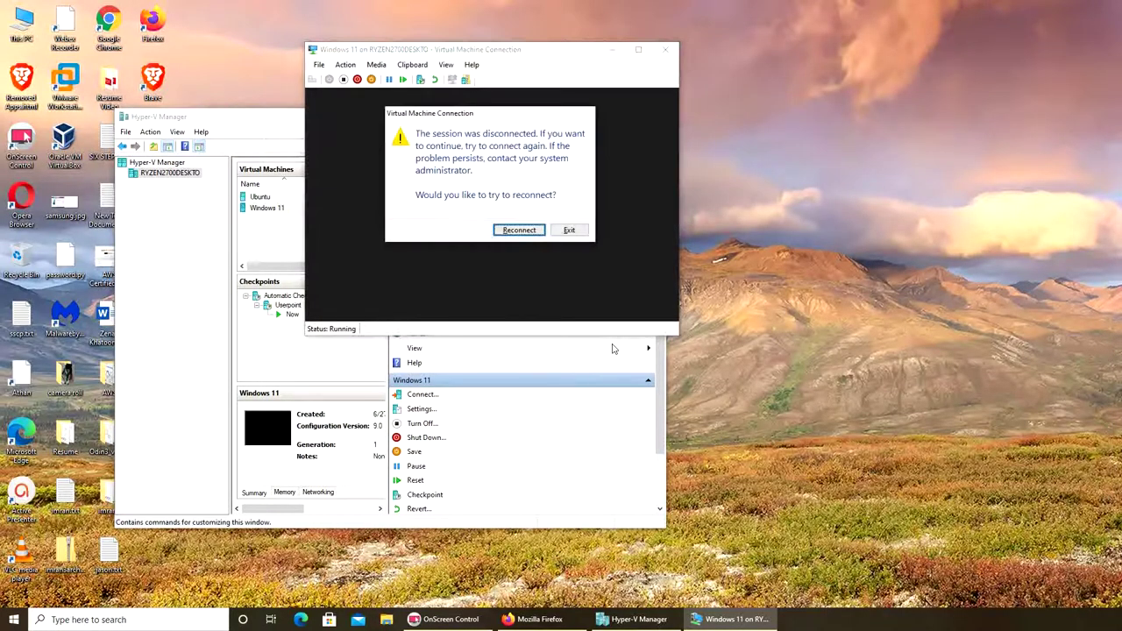
{"action": "left_click", "coordinate": [524, 230]}
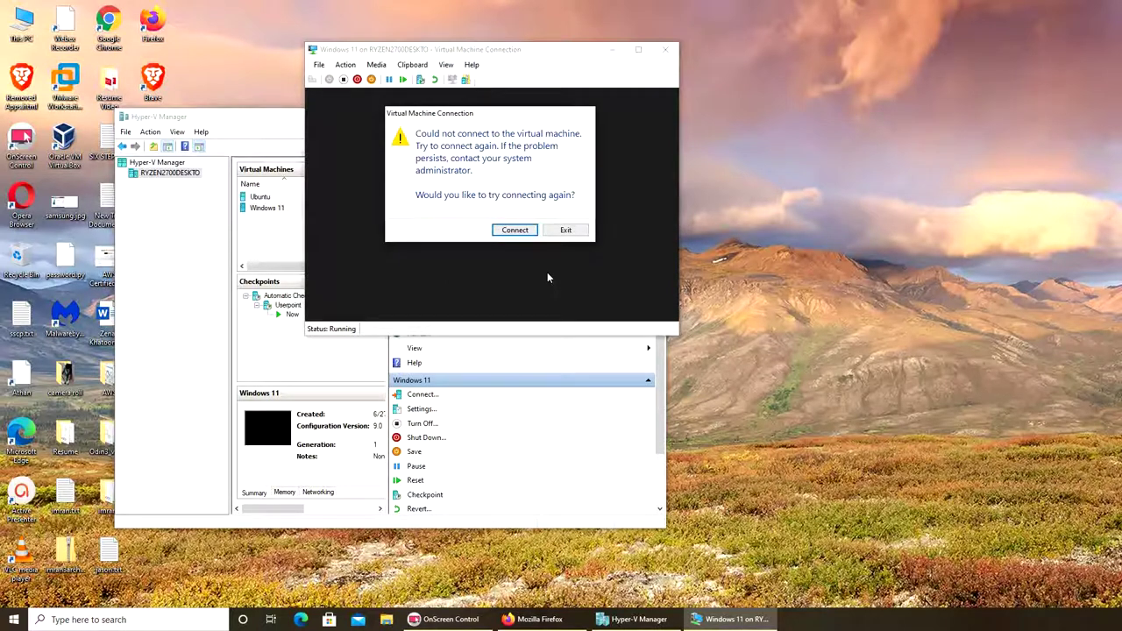
{"action": "left_click", "coordinate": [520, 230]}
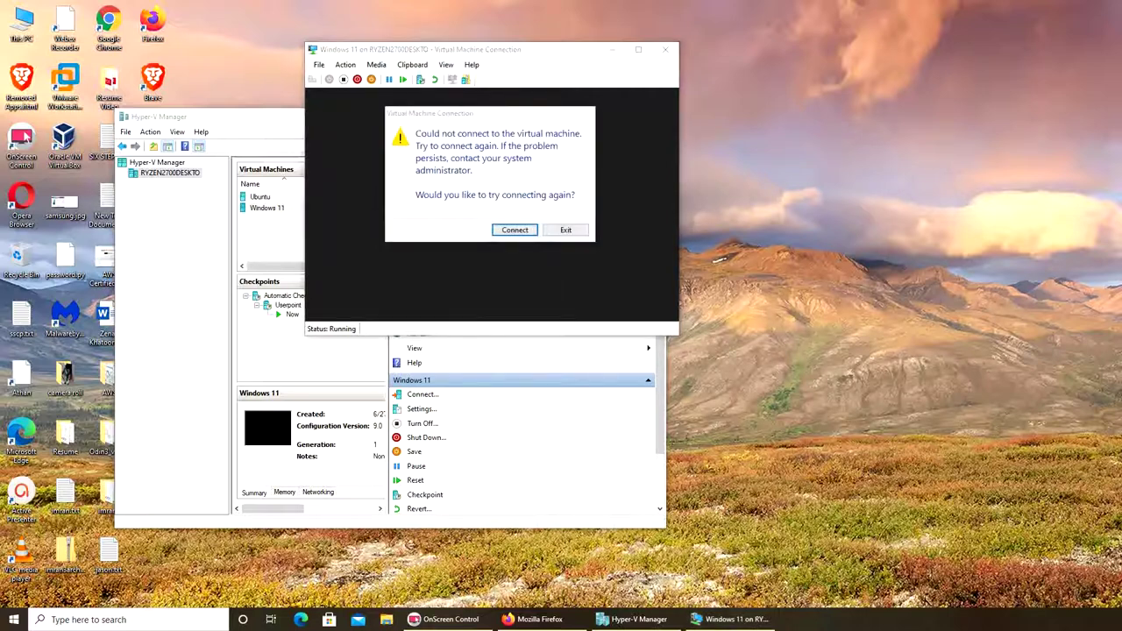
{"action": "left_click", "coordinate": [515, 229]}
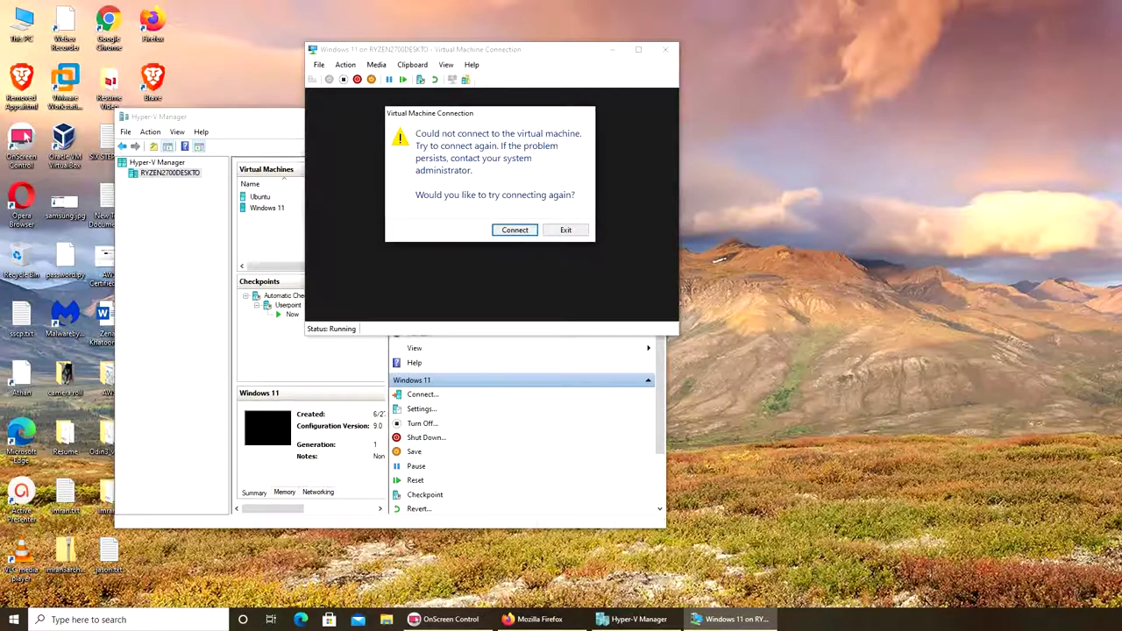
{"action": "key", "text": "Return"}
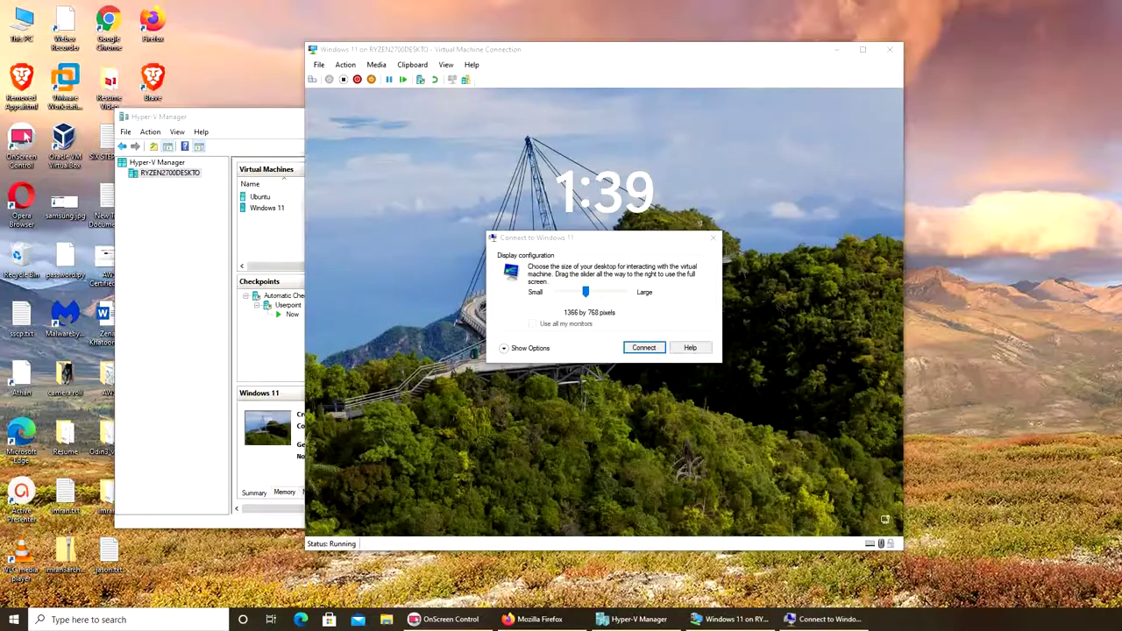
{"action": "left_click", "coordinate": [645, 348]}
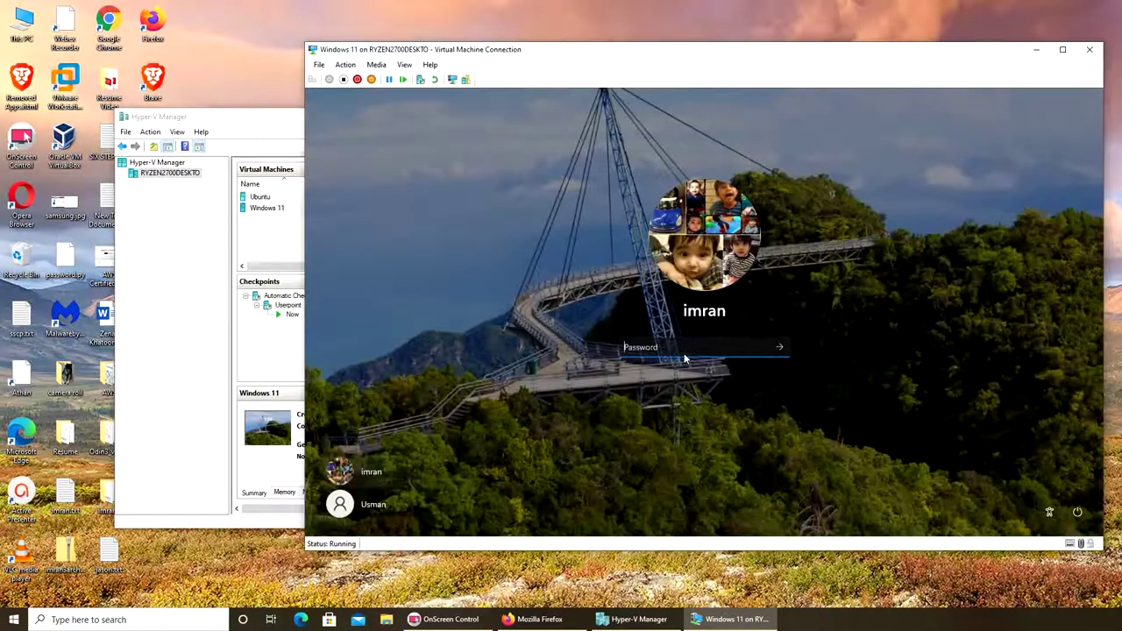
Sign in to the updated virtual machine with the account password and close the OneDrive sign-in prompt
{"action": "type", "text": "**********"}
{"action": "key", "text": "Return"}
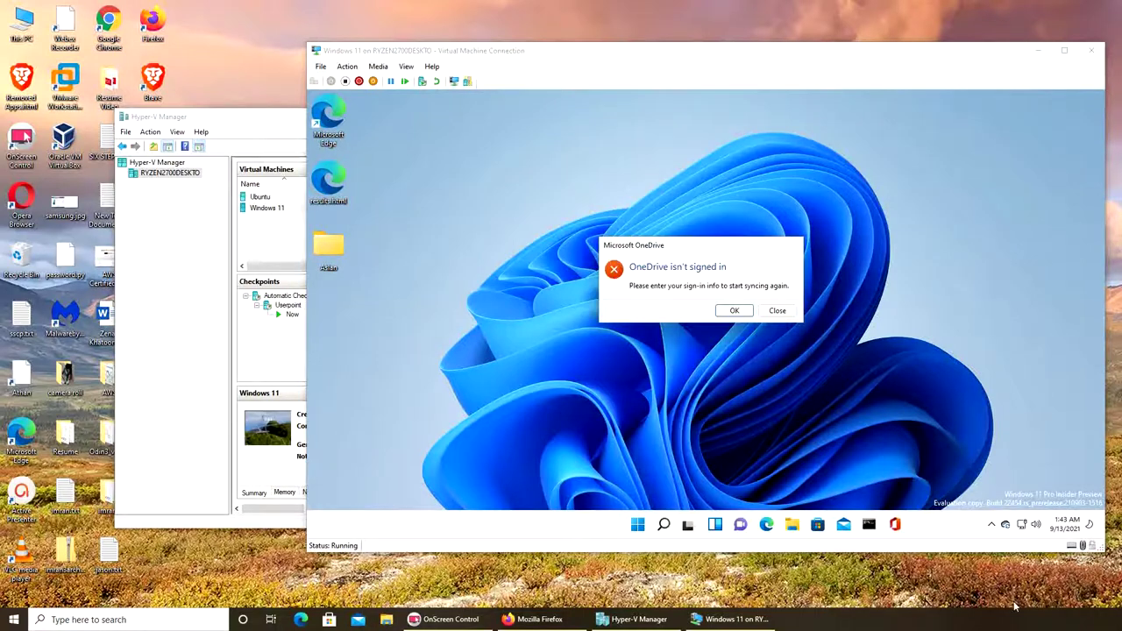
{"action": "left_click", "coordinate": [776, 312]}
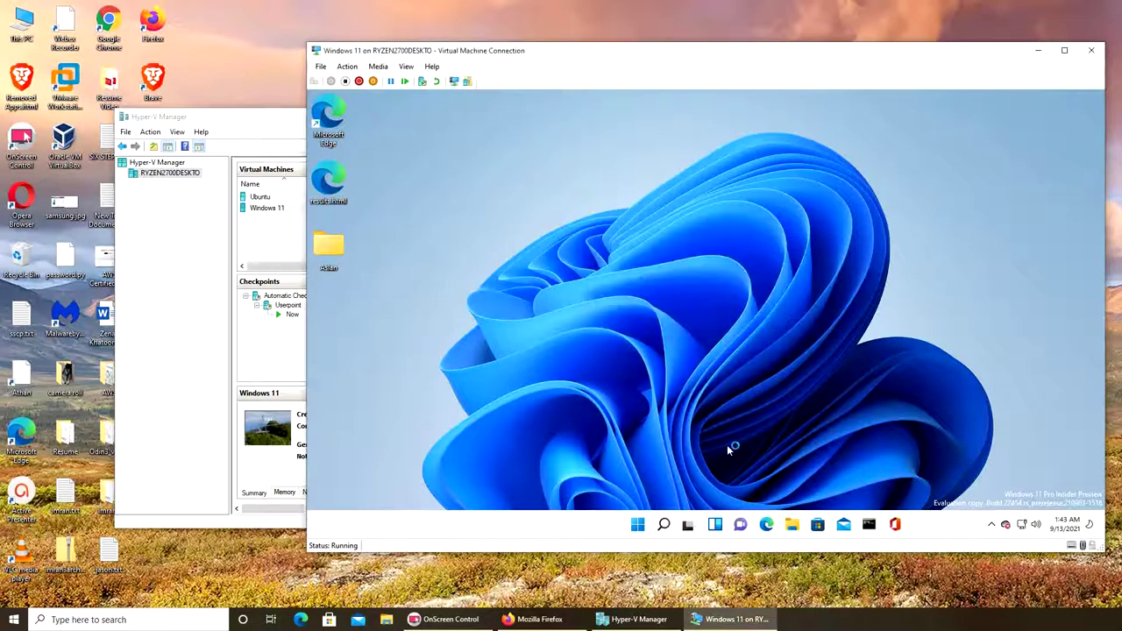
Look over the updated desktop's taskbar, build watermark and Start menu
{"action": "mouse_move", "coordinate": [689, 529]}
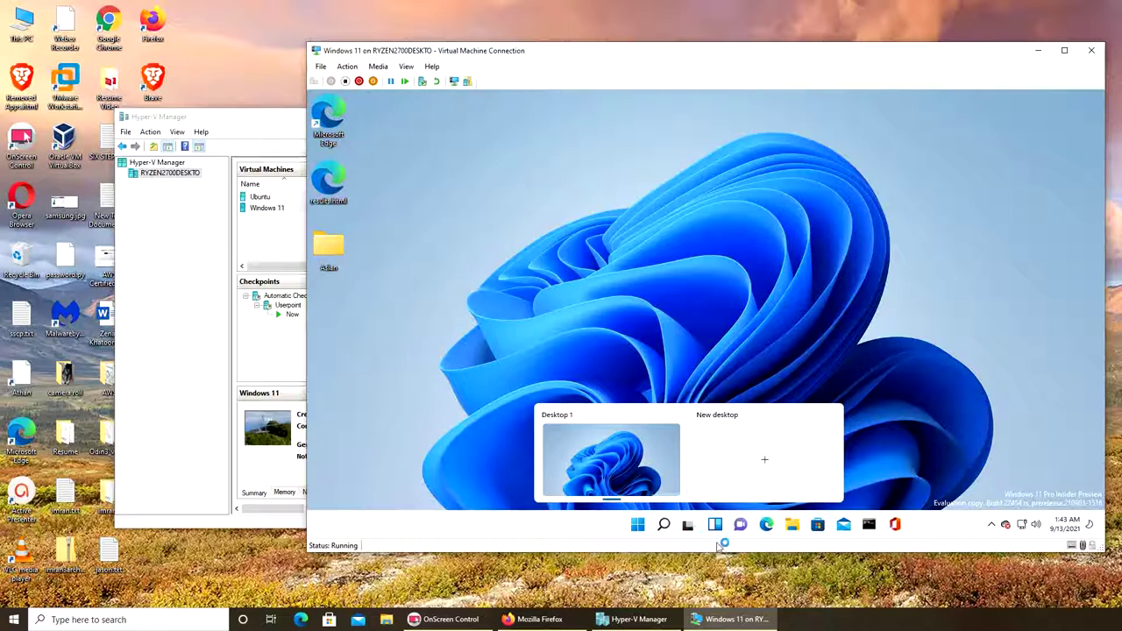
{"action": "mouse_move", "coordinate": [1061, 530]}
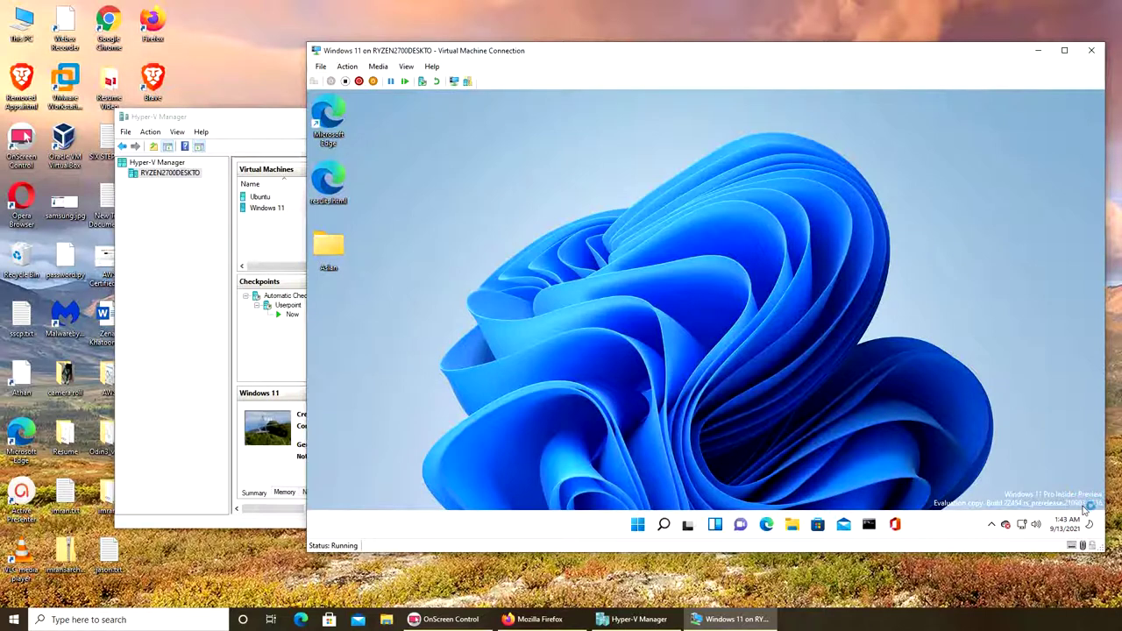
{"action": "left_click", "coordinate": [637, 526]}
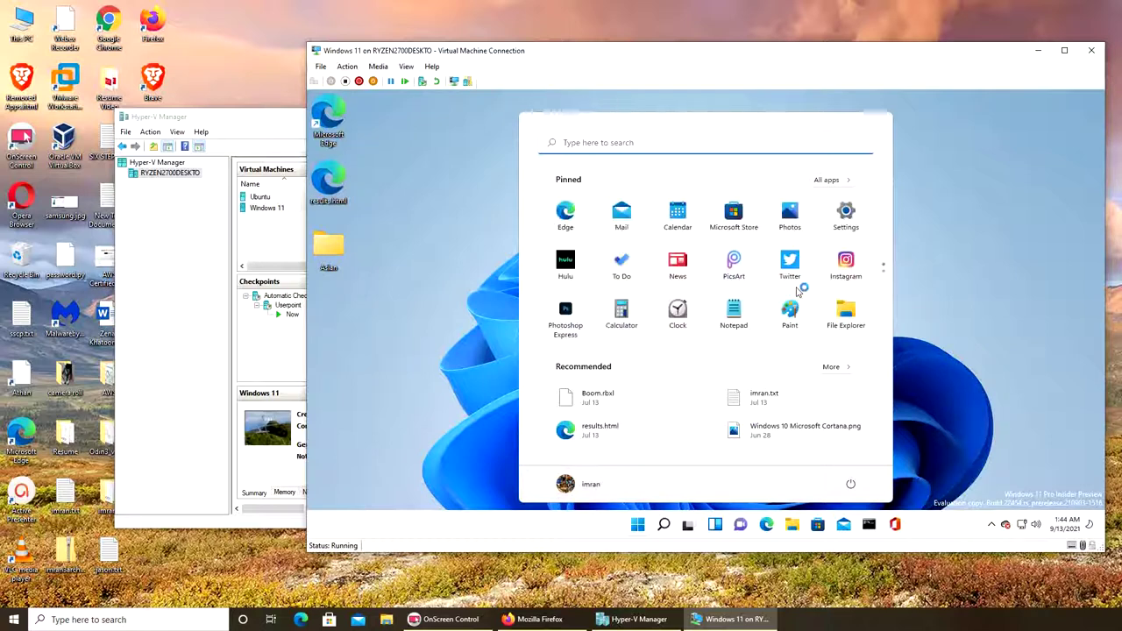
{"action": "left_click", "coordinate": [458, 303]}
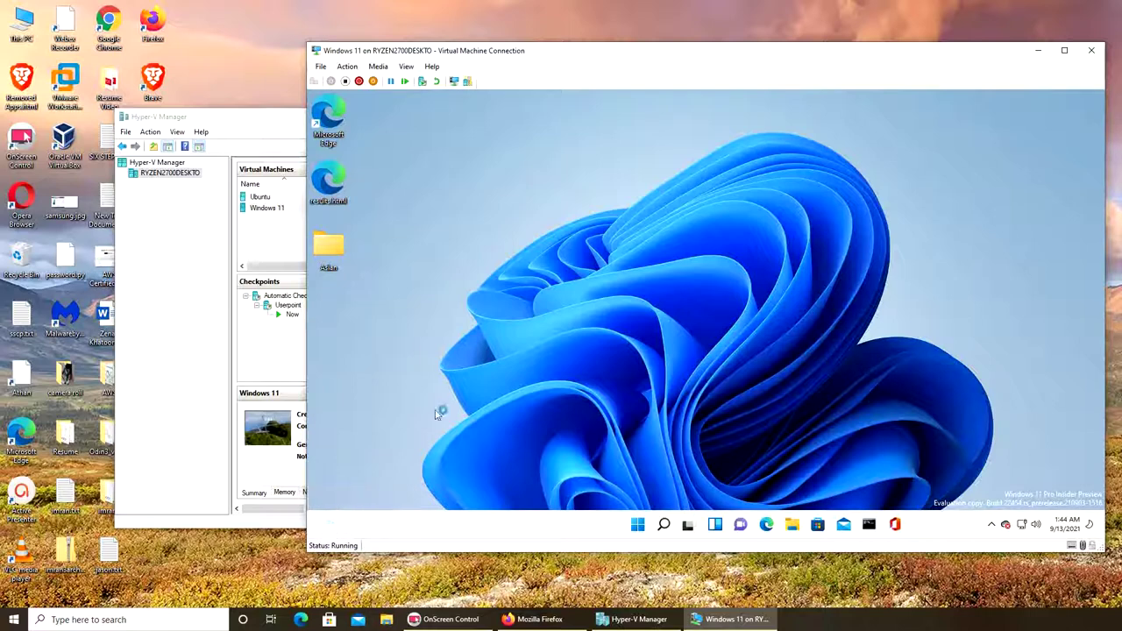
Uninstall the Instagram app from the pinned apps in the virtual machine's Start menu
{"action": "left_click", "coordinate": [637, 524]}
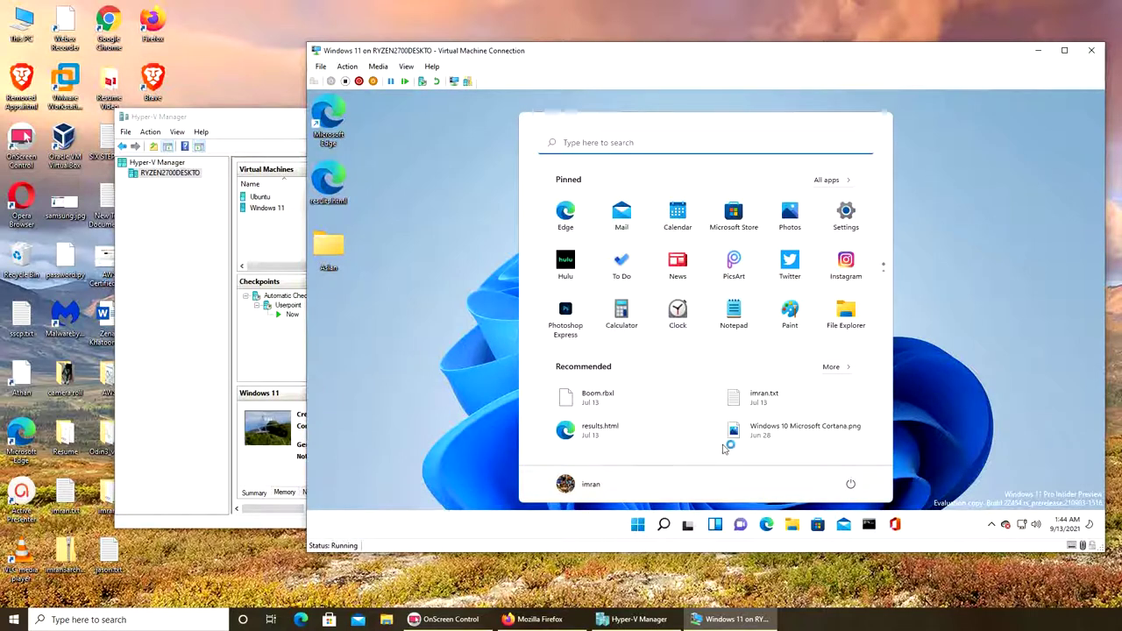
{"action": "left_click", "coordinate": [848, 269]}
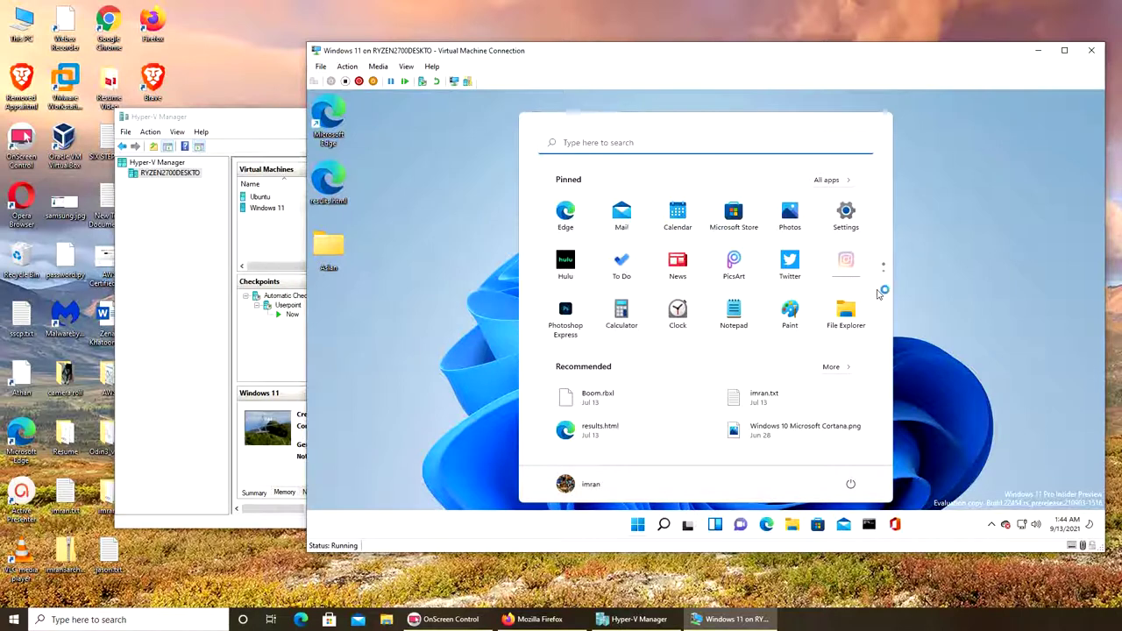
{"action": "right_click", "coordinate": [842, 273]}
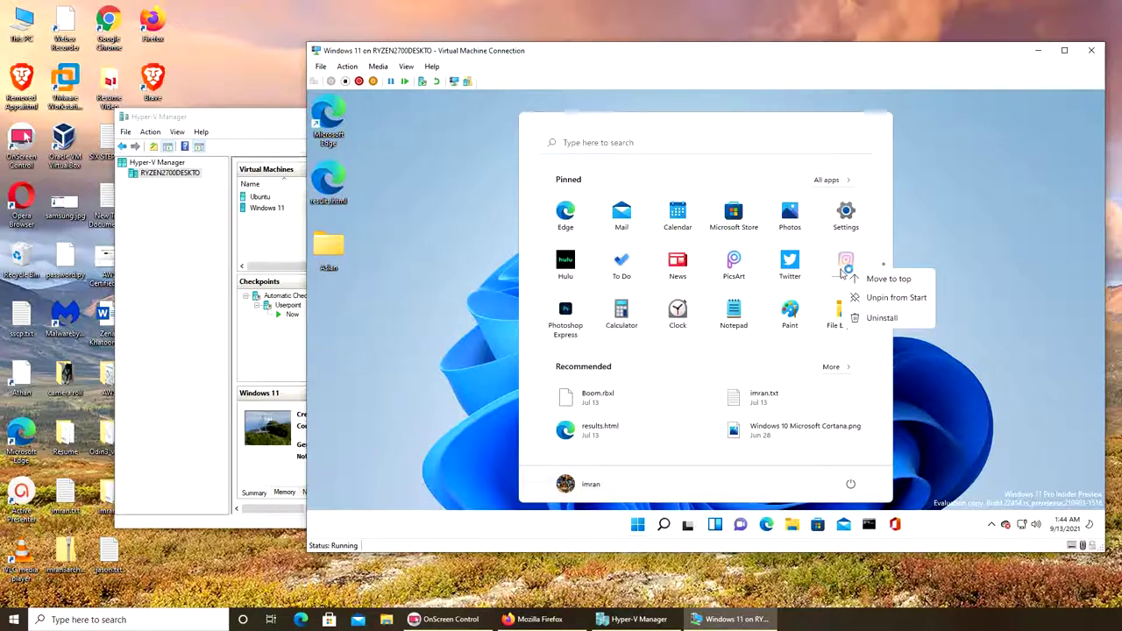
{"action": "left_click", "coordinate": [879, 318]}
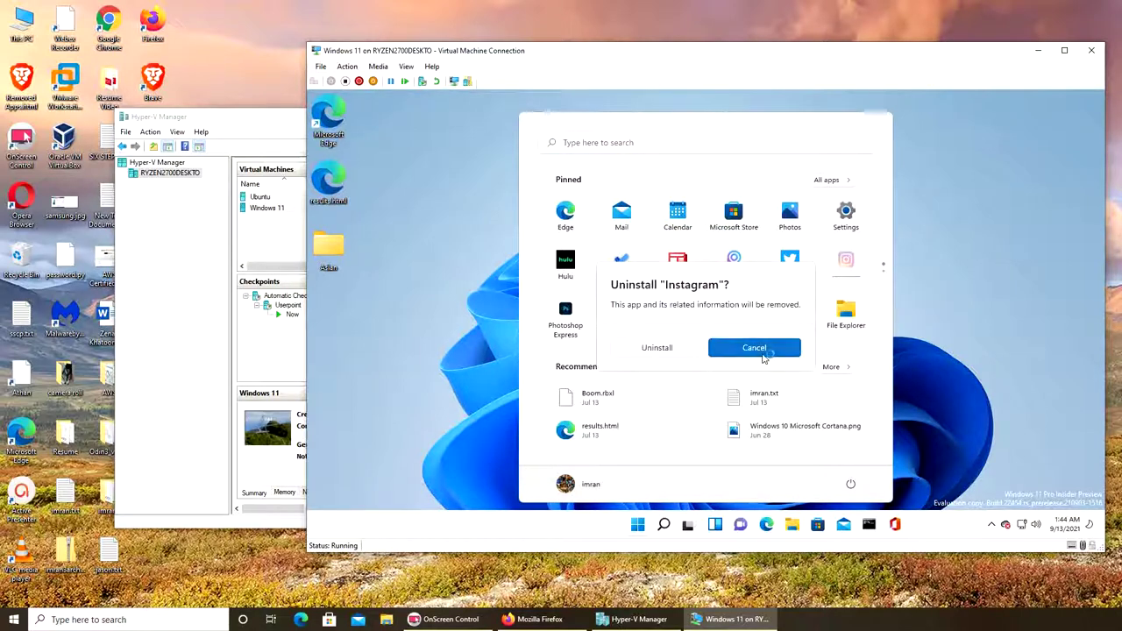
{"action": "left_click", "coordinate": [759, 351]}
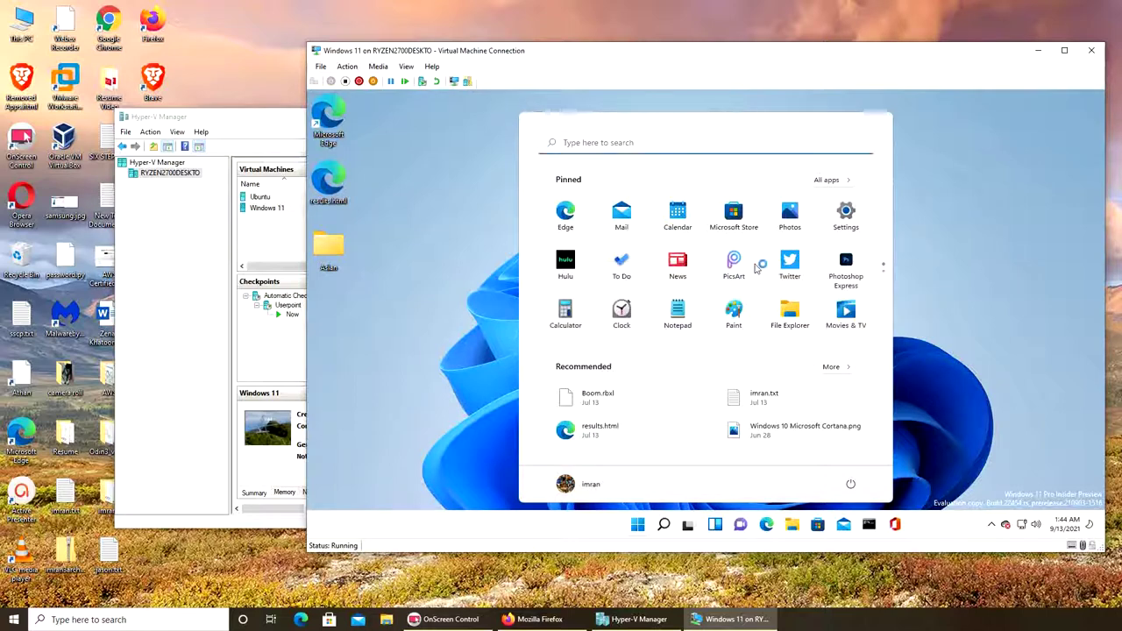
Uninstall the Twitter and News apps from the Start menu's pinned apps
{"action": "right_click", "coordinate": [784, 267]}
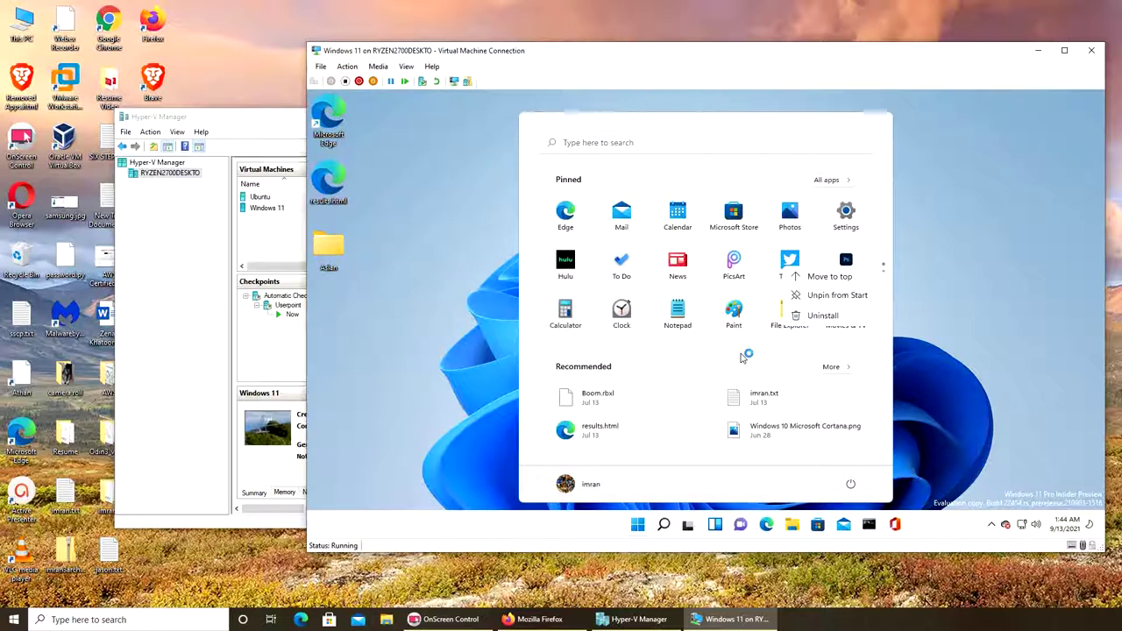
{"action": "left_click", "coordinate": [810, 318]}
{"action": "left_click", "coordinate": [663, 348]}
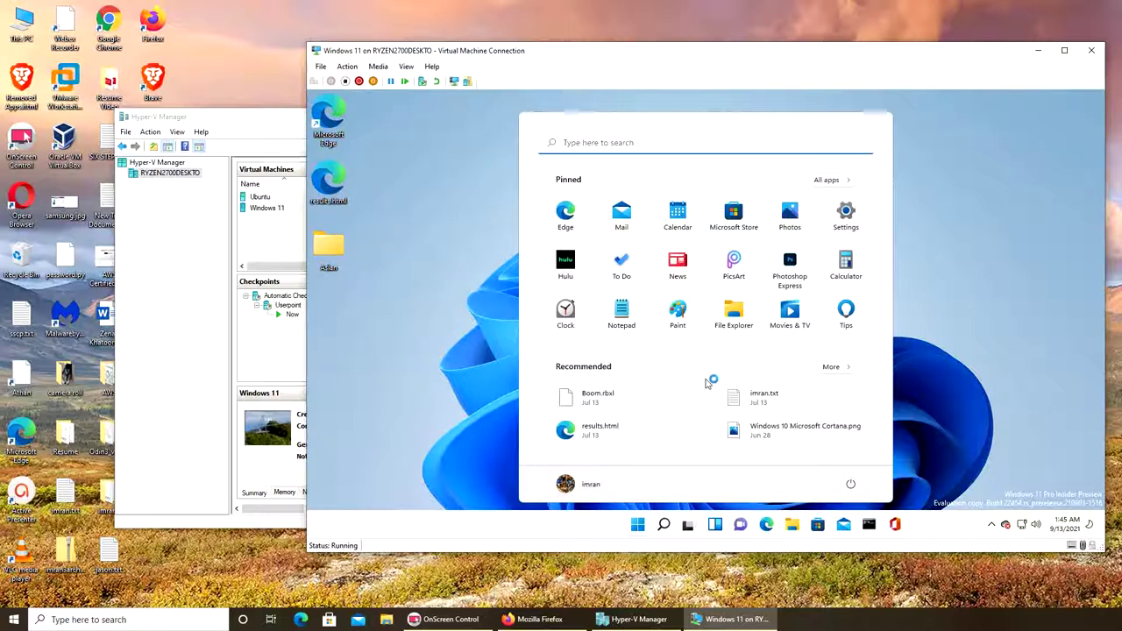
{"action": "right_click", "coordinate": [684, 272]}
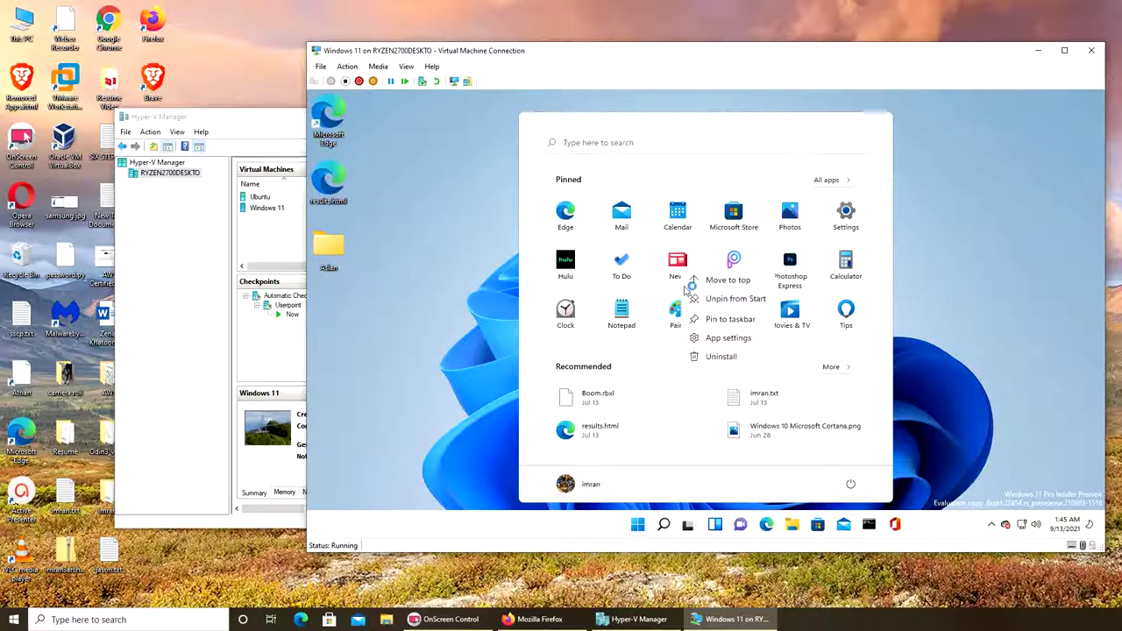
{"action": "left_click", "coordinate": [720, 356]}
{"action": "left_click", "coordinate": [680, 348]}
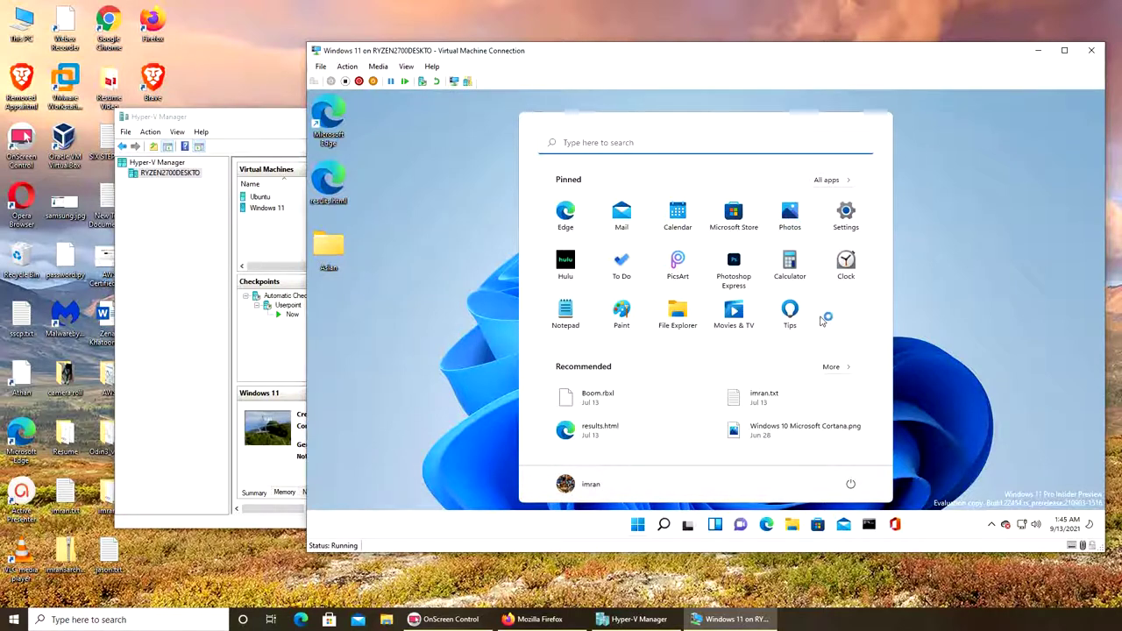
Look through the full list of installed apps from 3D Viewer to Your Phone and close the Start menu
{"action": "left_click", "coordinate": [839, 181]}
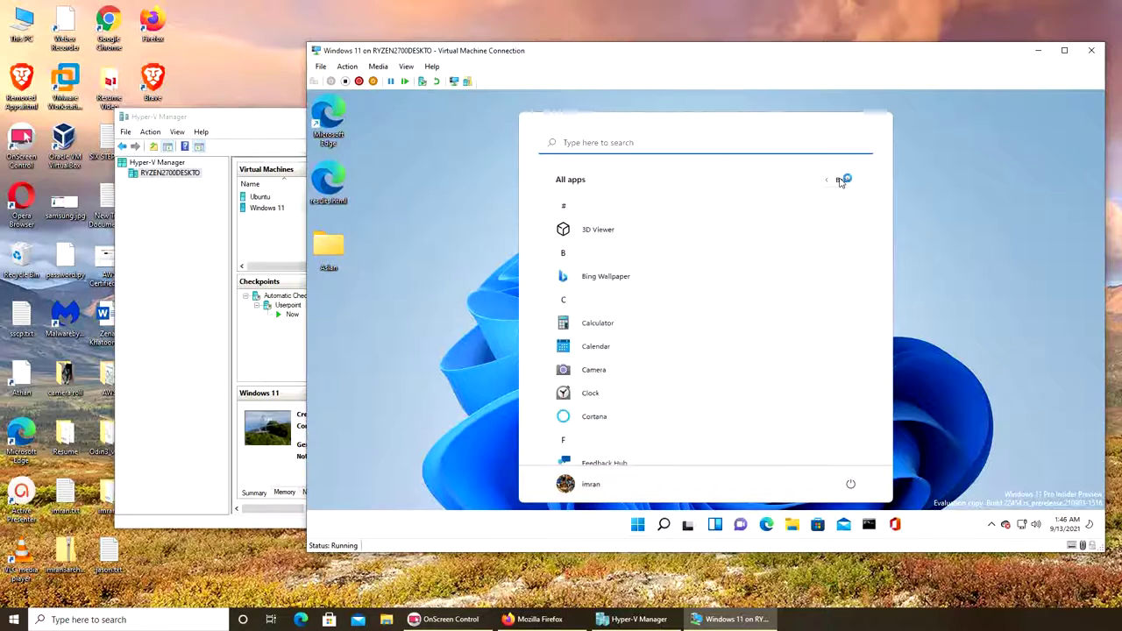
{"action": "scroll", "coordinate": [808, 301], "scroll_direction": "down", "scroll_amount": 3}
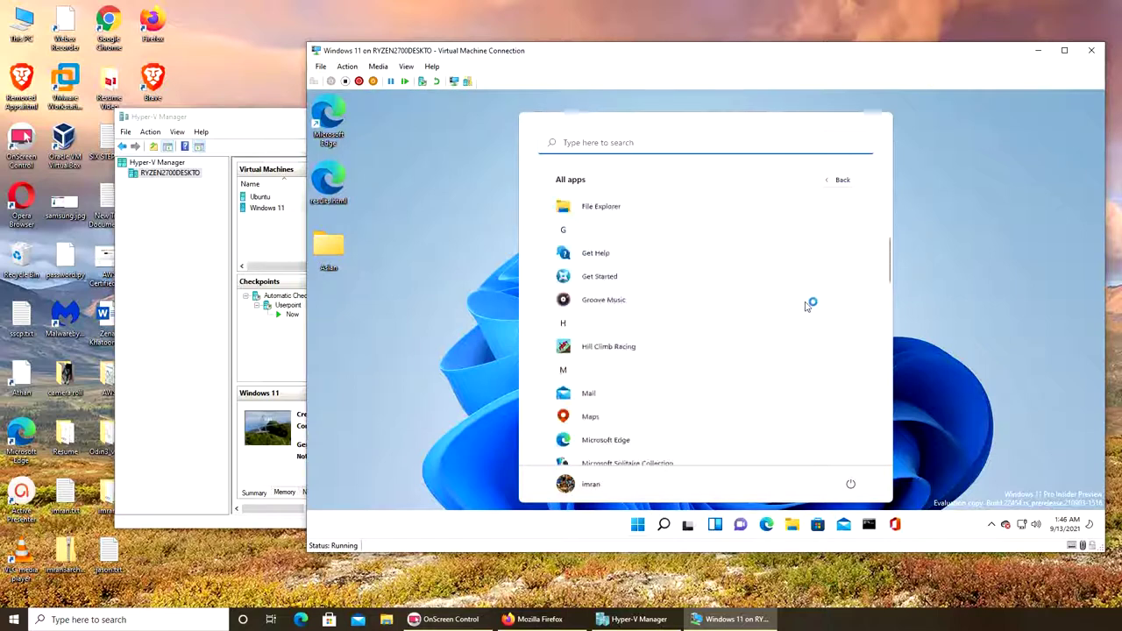
{"action": "scroll", "coordinate": [808, 305], "scroll_direction": "down", "scroll_amount": 10}
{"action": "scroll", "coordinate": [811, 304], "scroll_direction": "up", "scroll_amount": 1}
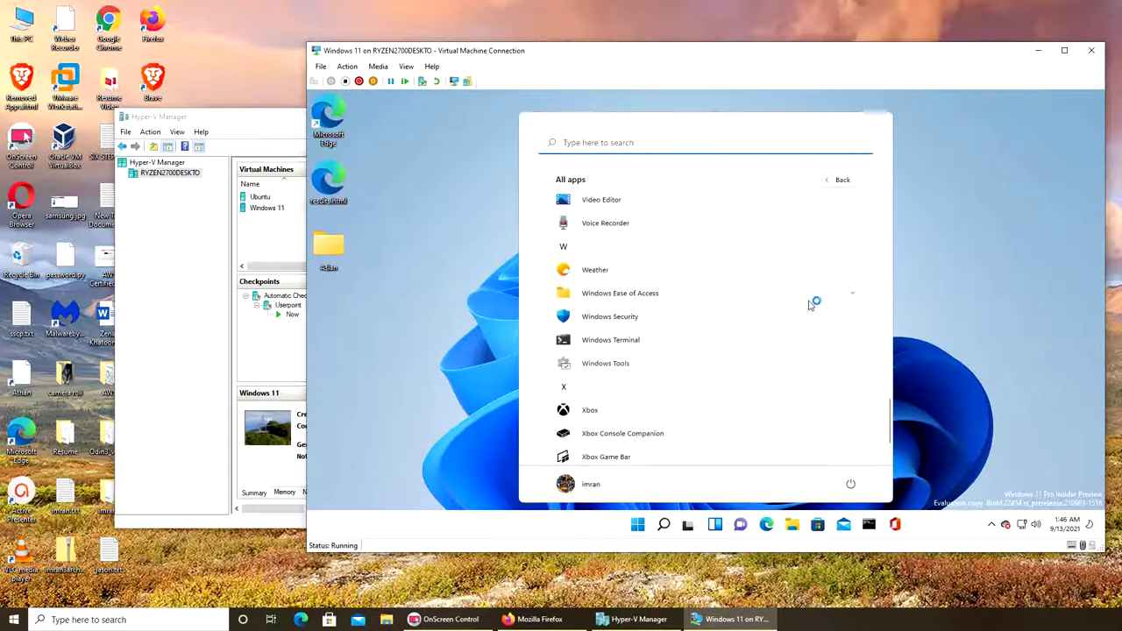
{"action": "scroll", "coordinate": [811, 304], "scroll_direction": "up", "scroll_amount": 12}
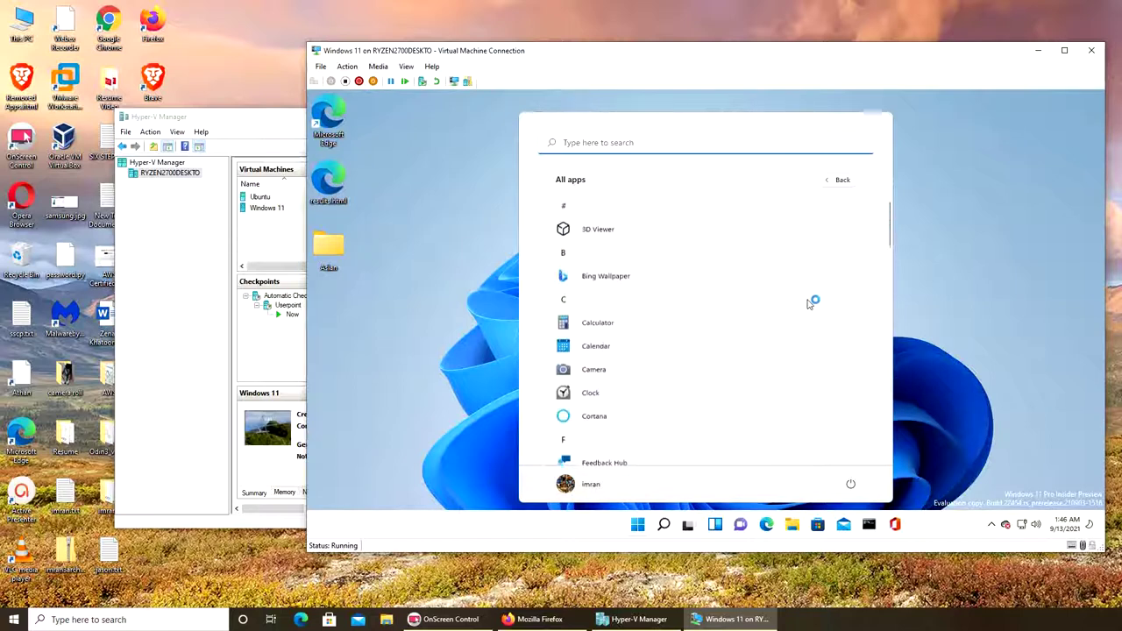
{"action": "scroll", "coordinate": [666, 258], "scroll_direction": "down", "scroll_amount": 10}
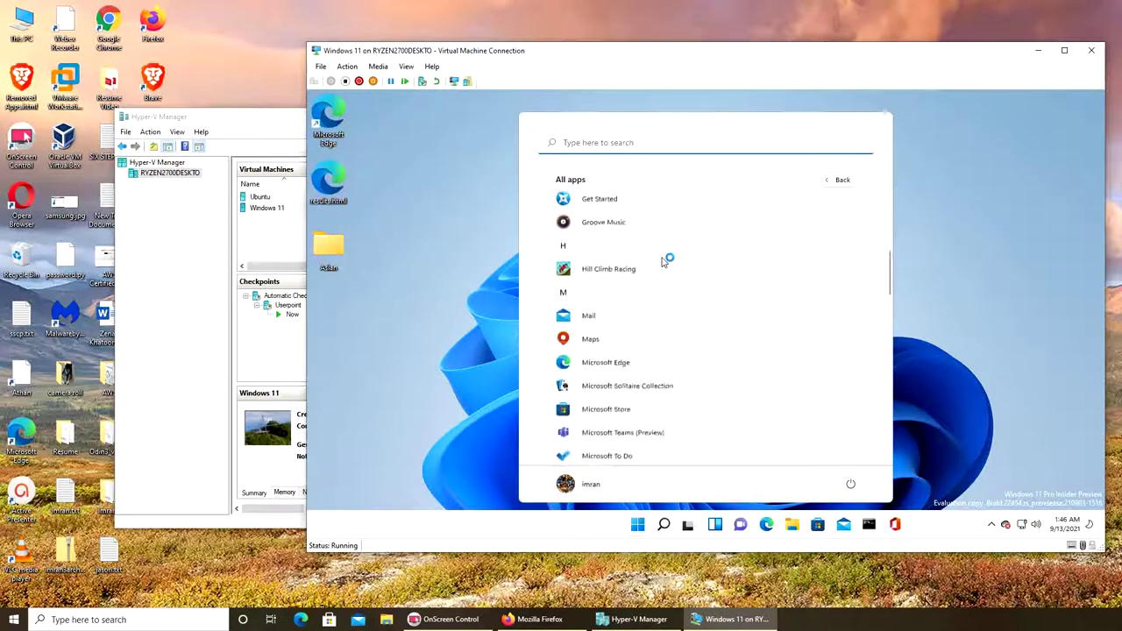
{"action": "scroll", "coordinate": [666, 259], "scroll_direction": "down", "scroll_amount": 3}
{"action": "scroll", "coordinate": [666, 405], "scroll_direction": "up", "scroll_amount": 1}
{"action": "scroll", "coordinate": [664, 407], "scroll_direction": "down", "scroll_amount": 1}
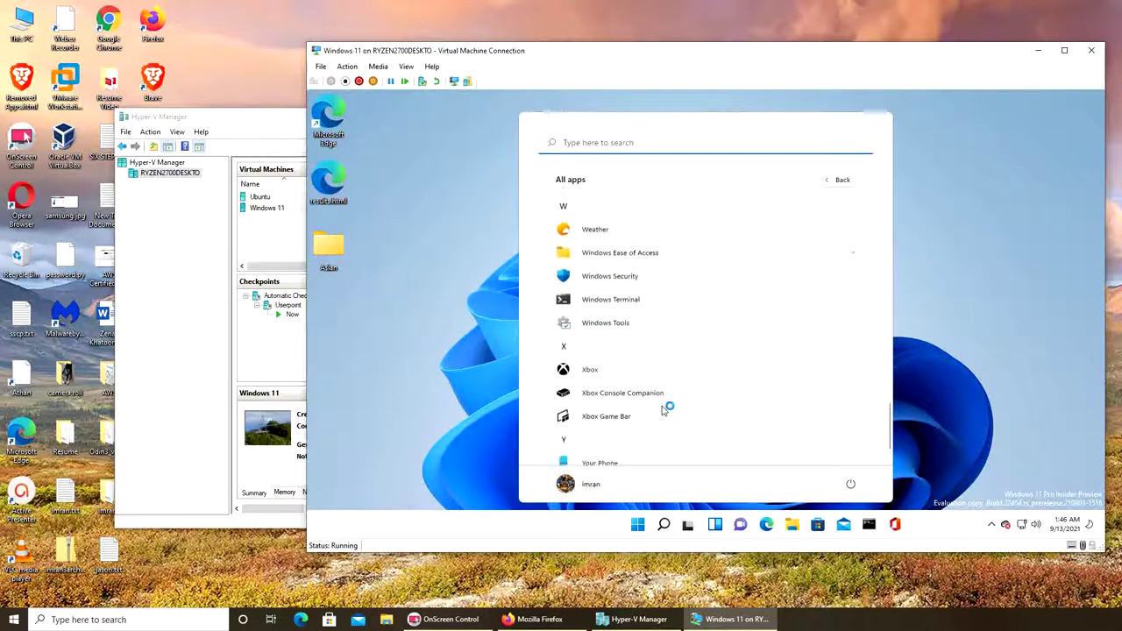
{"action": "scroll", "coordinate": [664, 407], "scroll_direction": "up", "scroll_amount": 11}
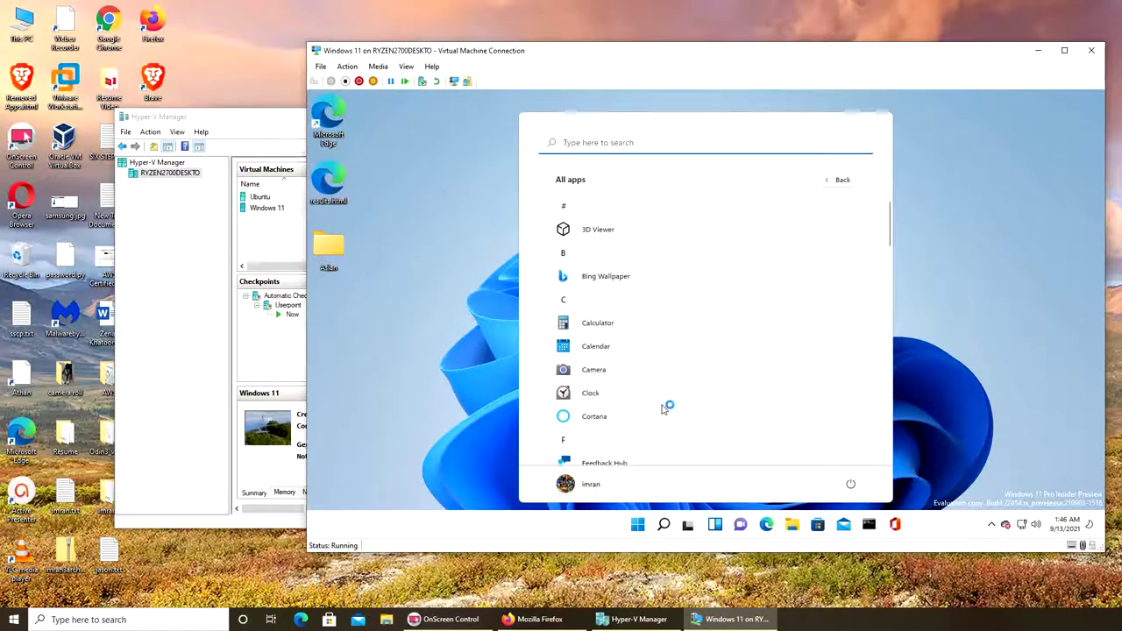
{"action": "scroll", "coordinate": [678, 373], "scroll_direction": "down", "scroll_amount": 1}
{"action": "scroll", "coordinate": [675, 371], "scroll_direction": "down", "scroll_amount": 10}
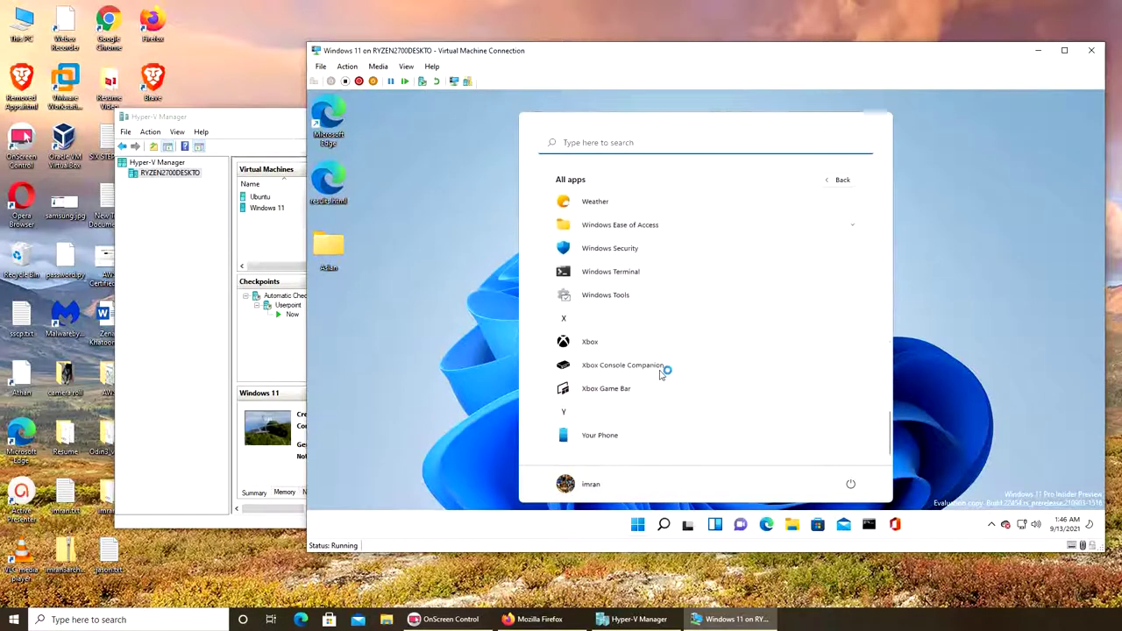
{"action": "left_click", "coordinate": [936, 359]}
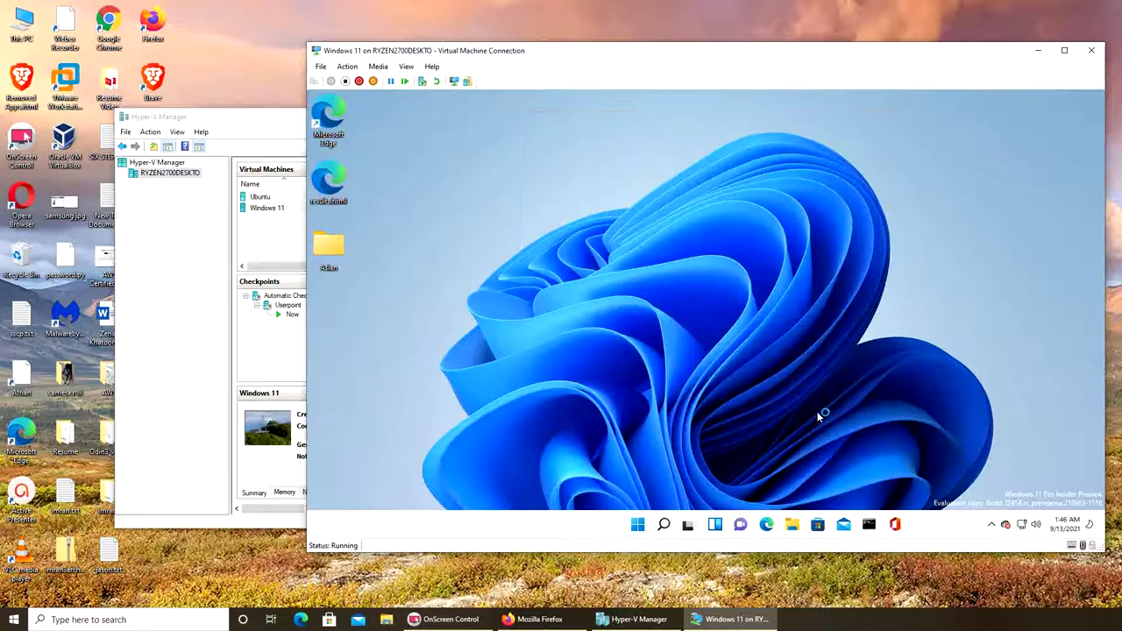
Look over Quick access in a maximized File Explorer window and close it
{"action": "left_click", "coordinate": [794, 526]}
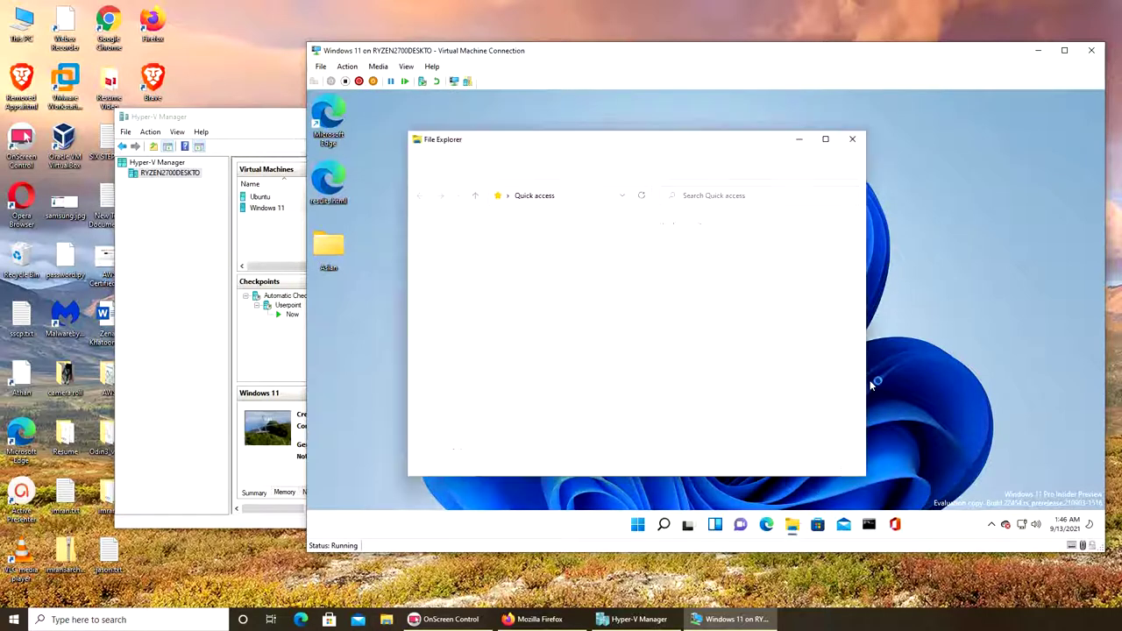
{"action": "double_click", "coordinate": [747, 143]}
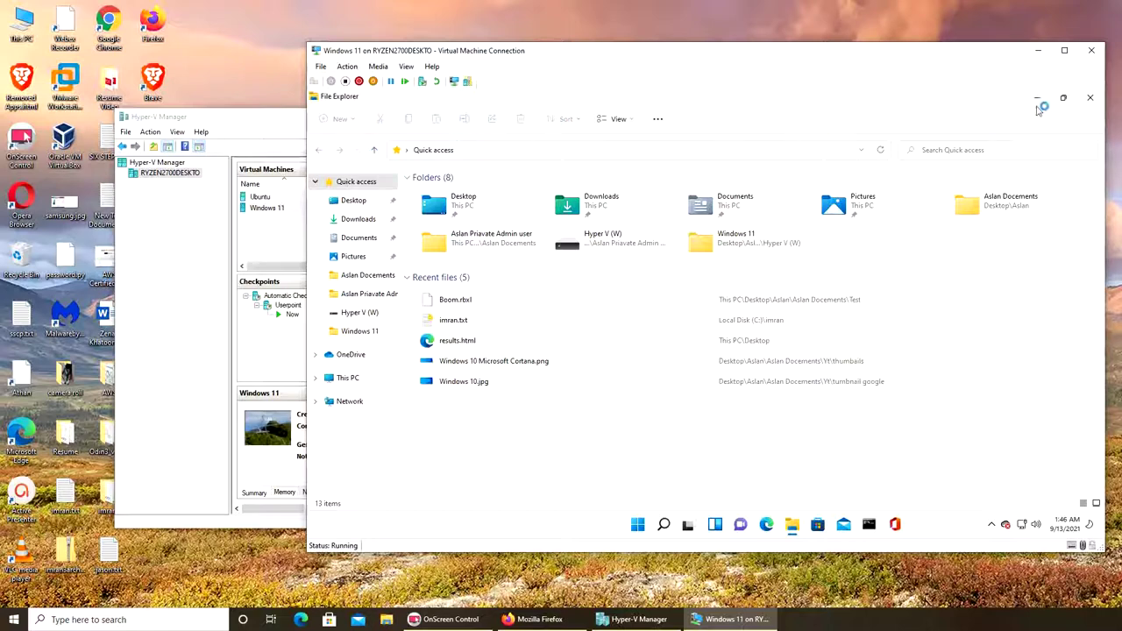
{"action": "left_click", "coordinate": [1089, 98]}
Open the Personalization settings, apply the Captured Motion theme and minimize Settings to view the desktop
{"action": "right_click", "coordinate": [754, 348]}
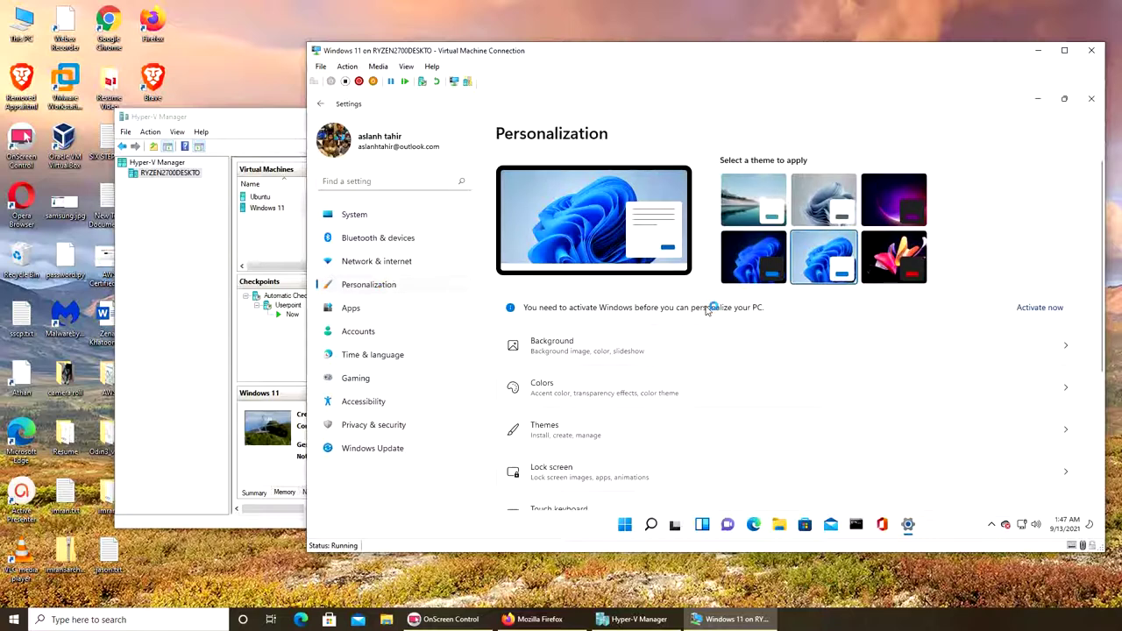
{"action": "left_click", "coordinate": [894, 252]}
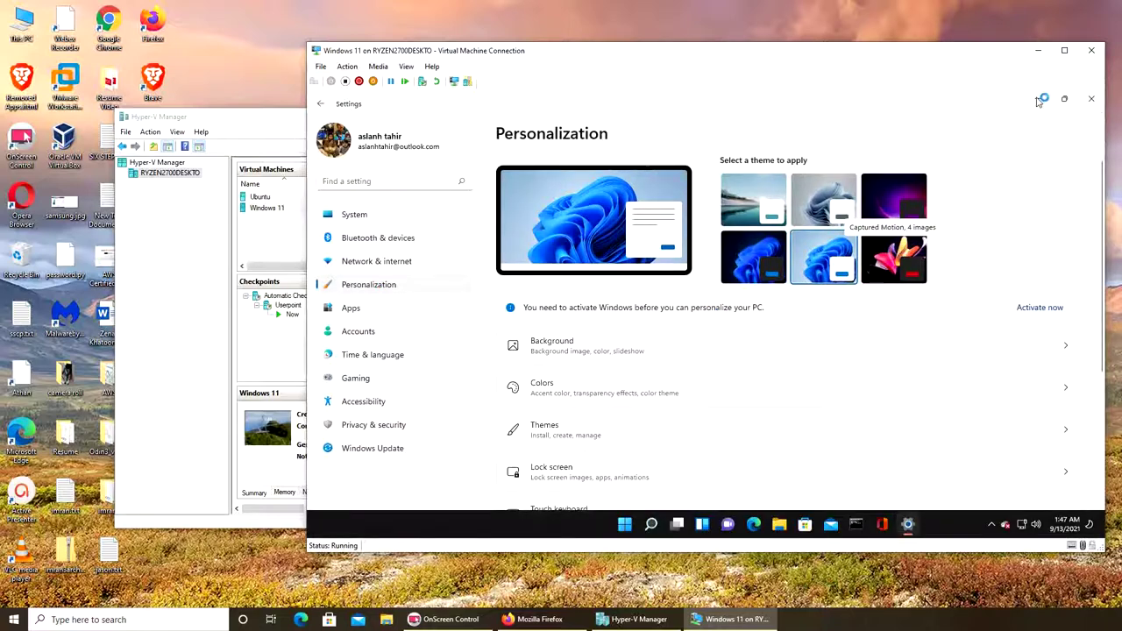
{"action": "left_click", "coordinate": [1036, 98]}
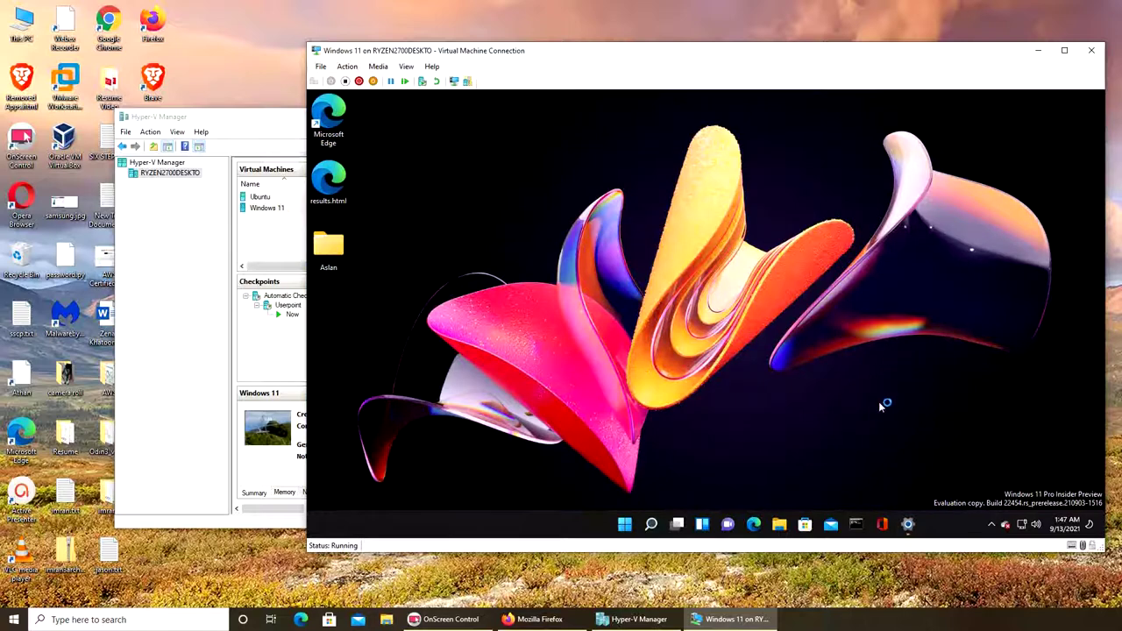
Restore Settings, switch to the light Windows bloom theme and on to the lake landscape theme, and return to the desktop
{"action": "left_click", "coordinate": [907, 524]}
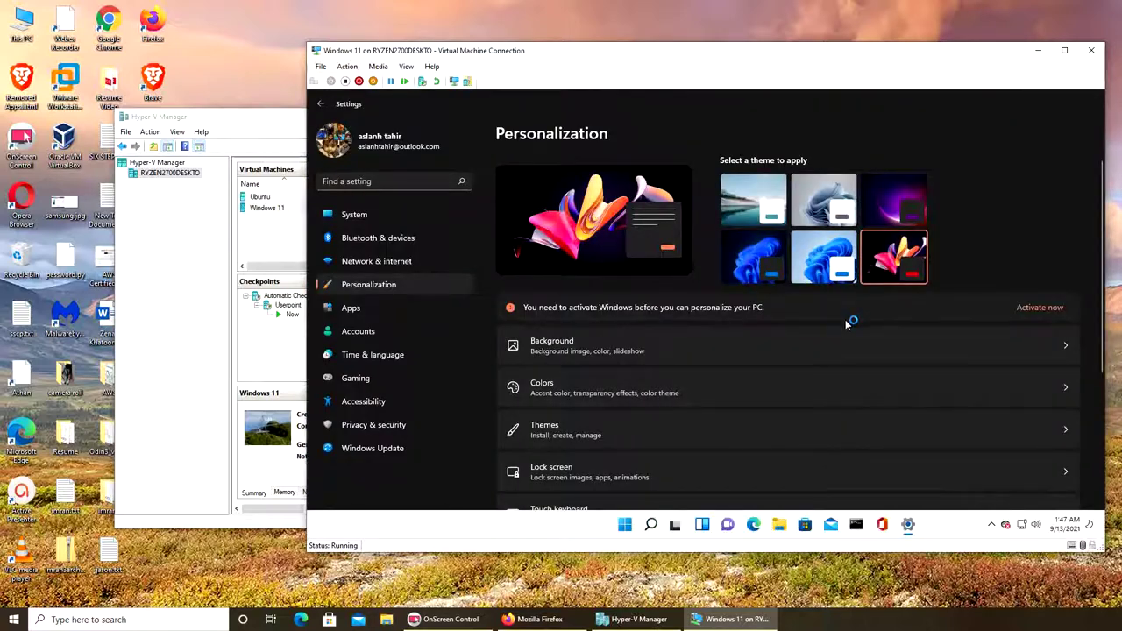
{"action": "left_click", "coordinate": [793, 261]}
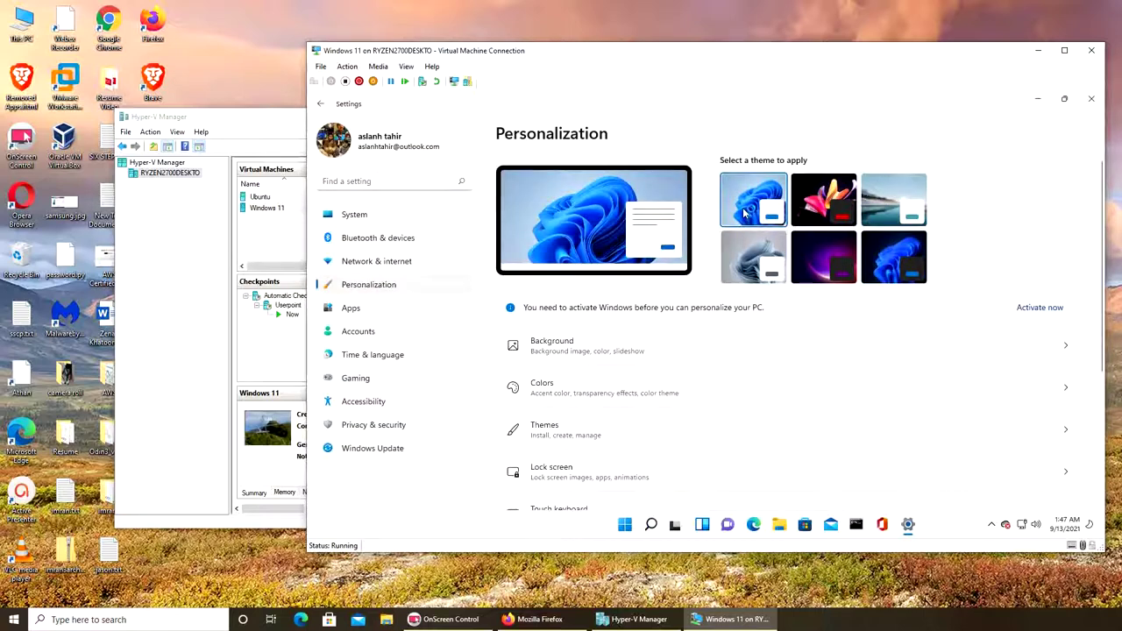
{"action": "left_click", "coordinate": [908, 194]}
{"action": "left_click", "coordinate": [1042, 100]}
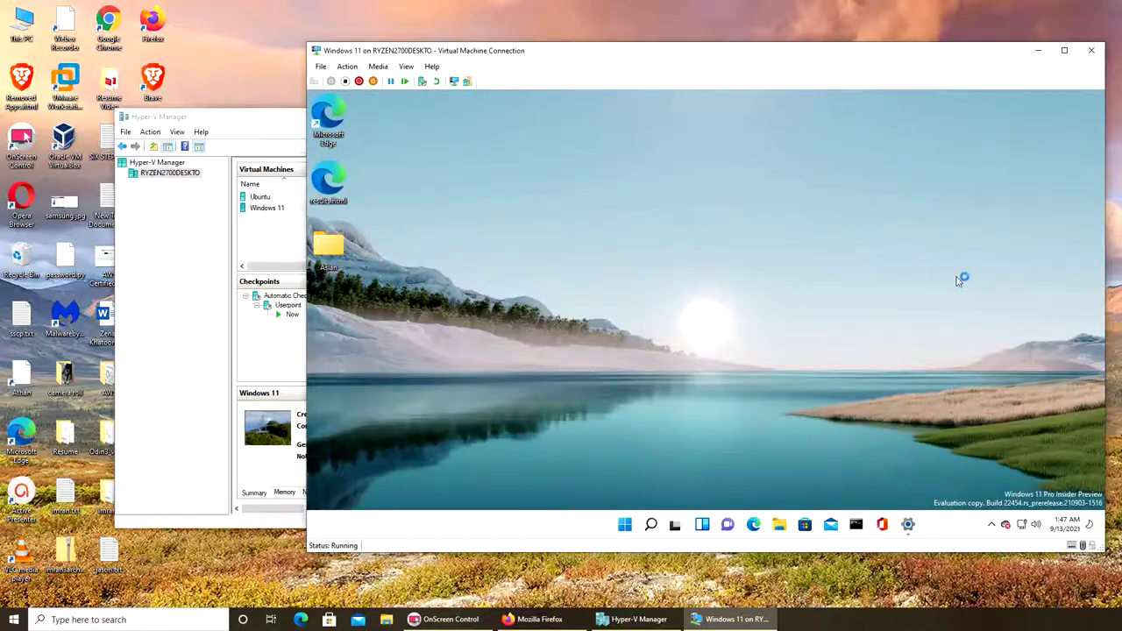
Bring up the Start button's context menu of system tools
{"action": "mouse_move", "coordinate": [906, 524]}
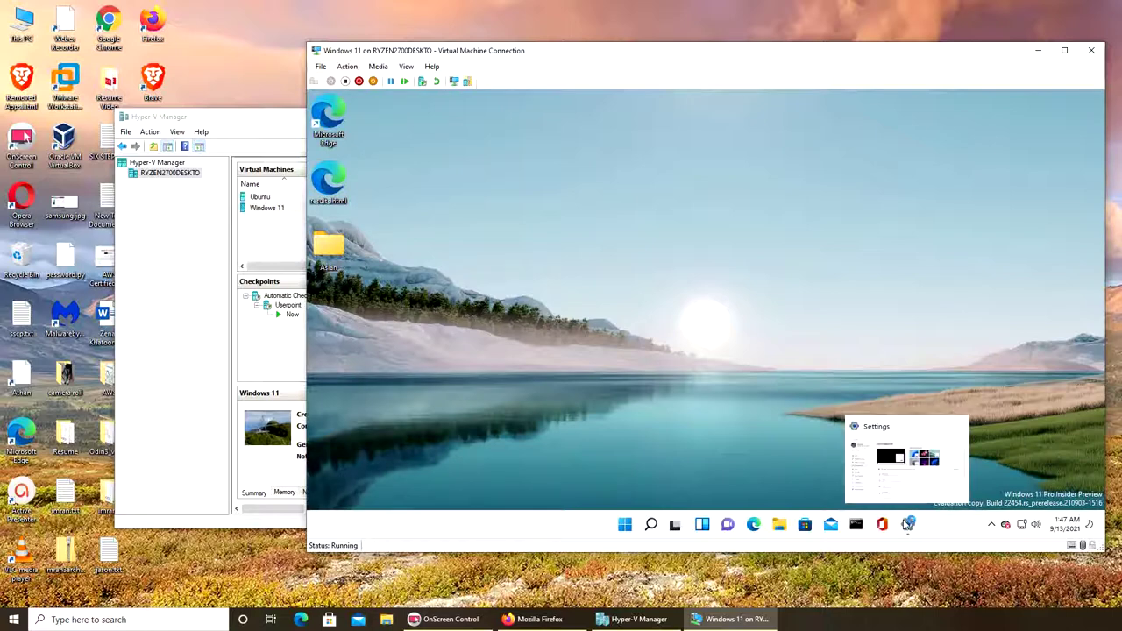
{"action": "right_click", "coordinate": [622, 527]}
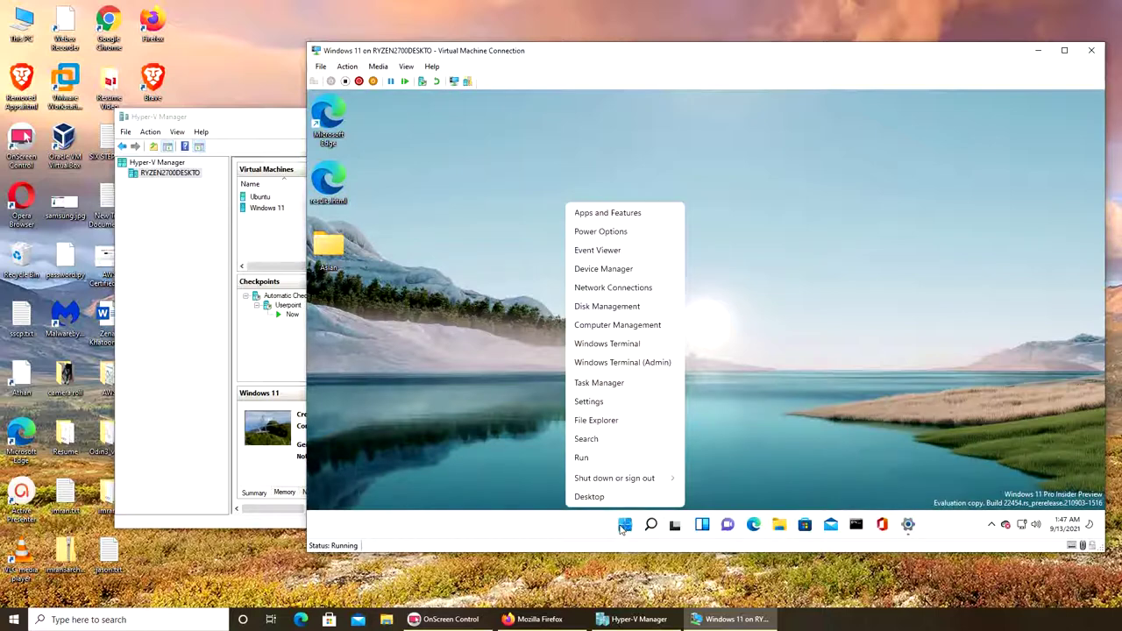